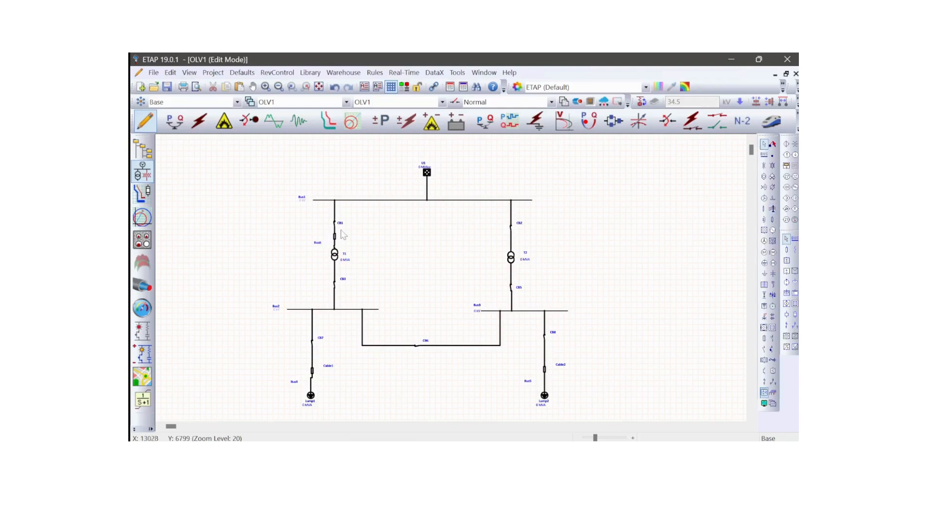
- Insert a transmission line between CB2 and transformer T2, and align the elements within both transformer feeders
{"action": "left_click", "coordinate": [772, 209]}
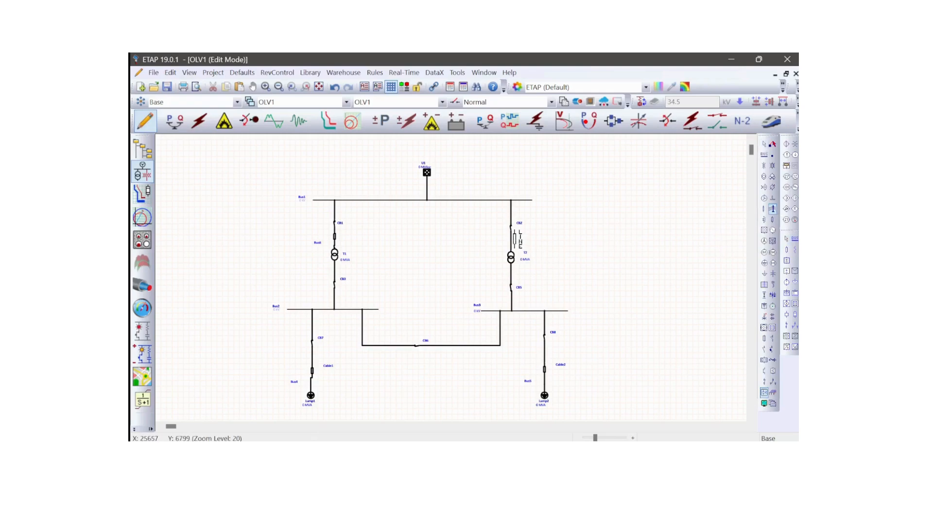
{"action": "left_click", "coordinate": [510, 238]}
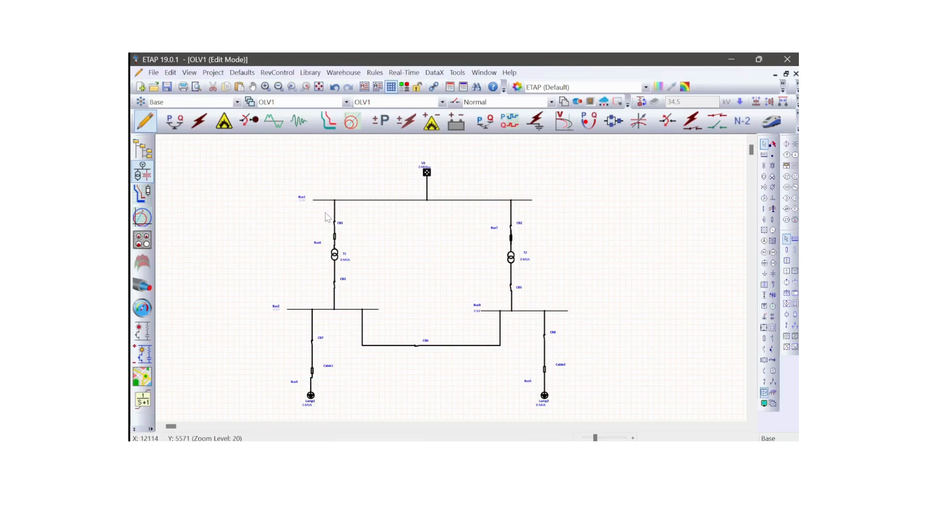
{"action": "left_click_drag", "start_coordinate": [325, 213], "coordinate": [347, 303]}
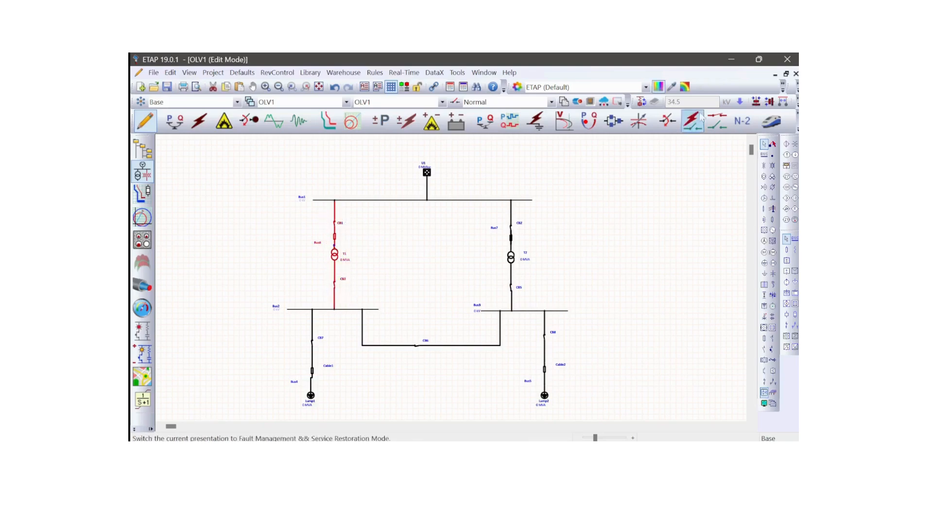
{"action": "left_click", "coordinate": [490, 217]}
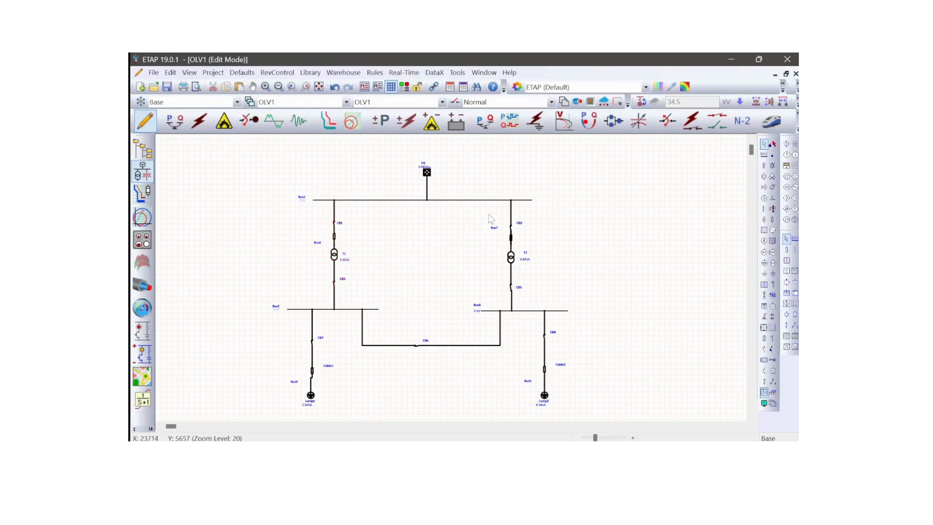
{"action": "left_click_drag", "start_coordinate": [497, 211], "coordinate": [538, 307]}
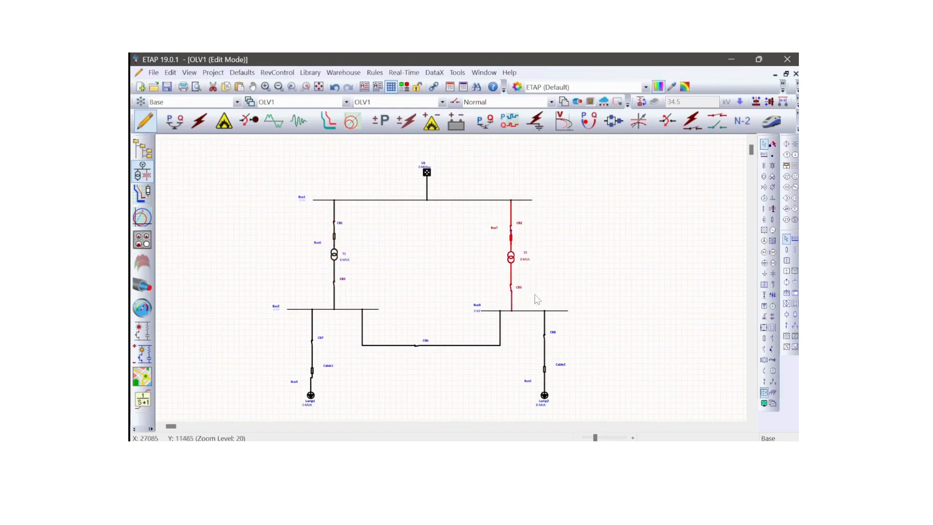
{"action": "left_click", "coordinate": [701, 154]}
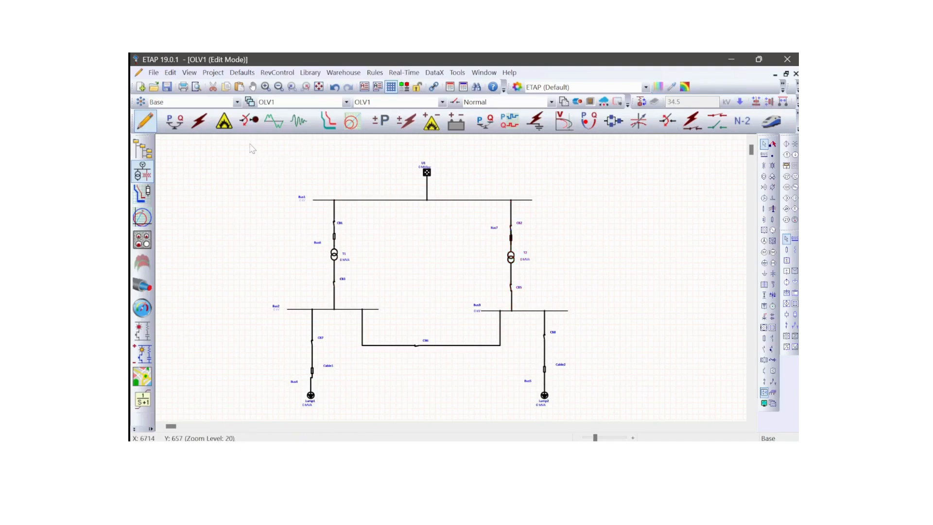
- Select the whole one-line diagram and shift it slightly to the right on the canvas
{"action": "left_click_drag", "start_coordinate": [248, 148], "coordinate": [575, 415]}
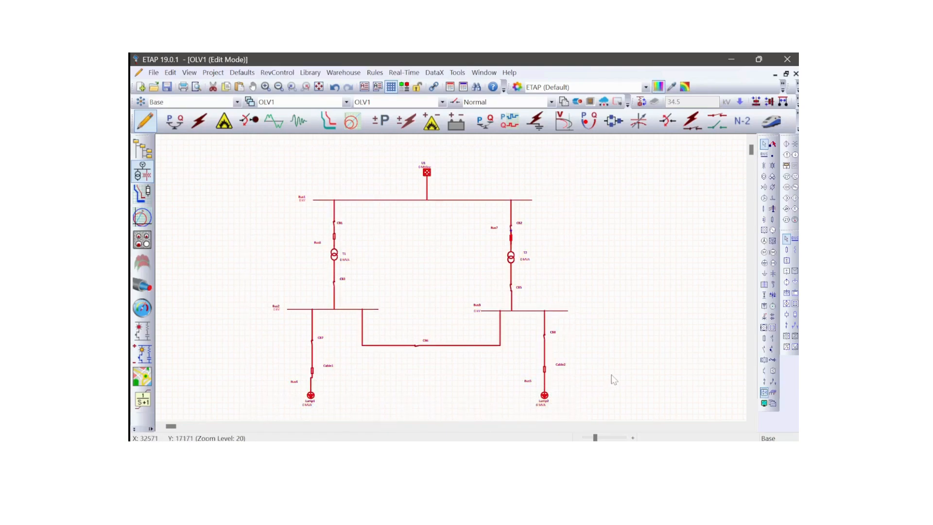
{"action": "key", "text": "Right"}
{"action": "key", "text": "Right"}
{"action": "key", "text": "Right"}
{"action": "key", "text": "Right"}
{"action": "key", "text": "Right"}
{"action": "key", "text": "Right"}
{"action": "key", "text": "Right"}
{"action": "key", "text": "Right"}
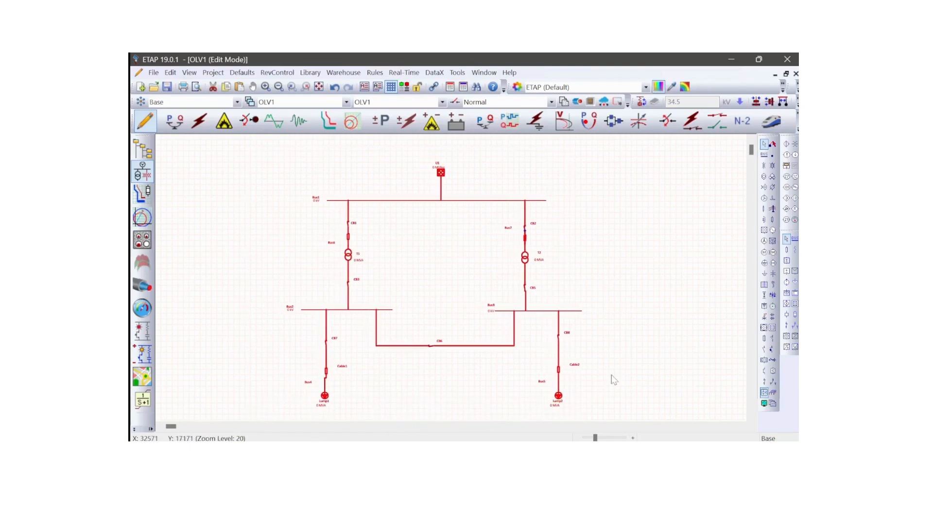
{"action": "key", "text": "Right"}
{"action": "key", "text": "Right"}
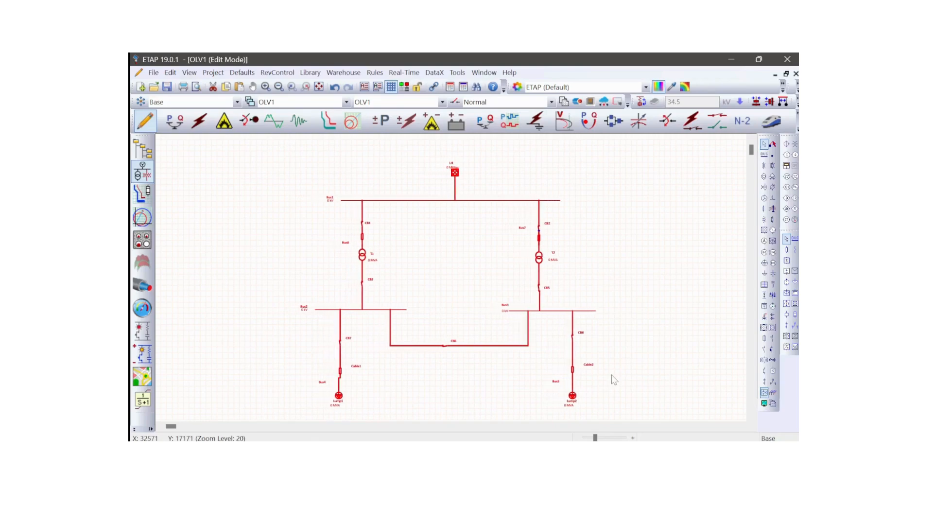
{"action": "left_click", "coordinate": [623, 223]}
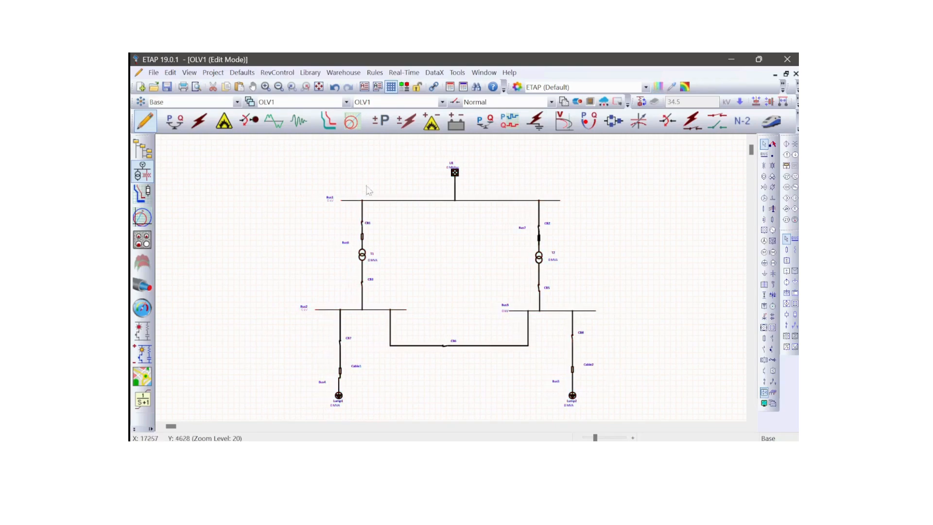
- Set the utility source's ID to "Power Grid" and its rated voltage to 161 kV
{"action": "double_click", "coordinate": [454, 173]}
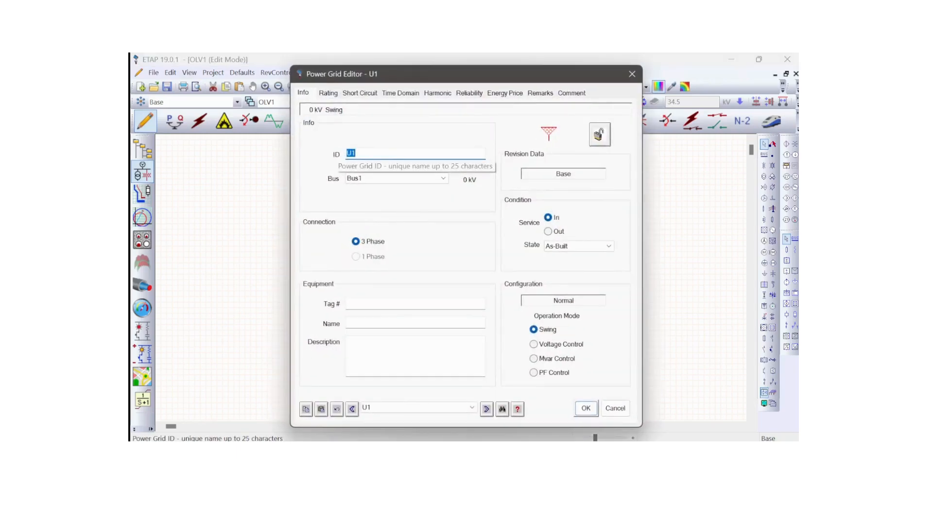
{"action": "type", "text": "Power Grid"}
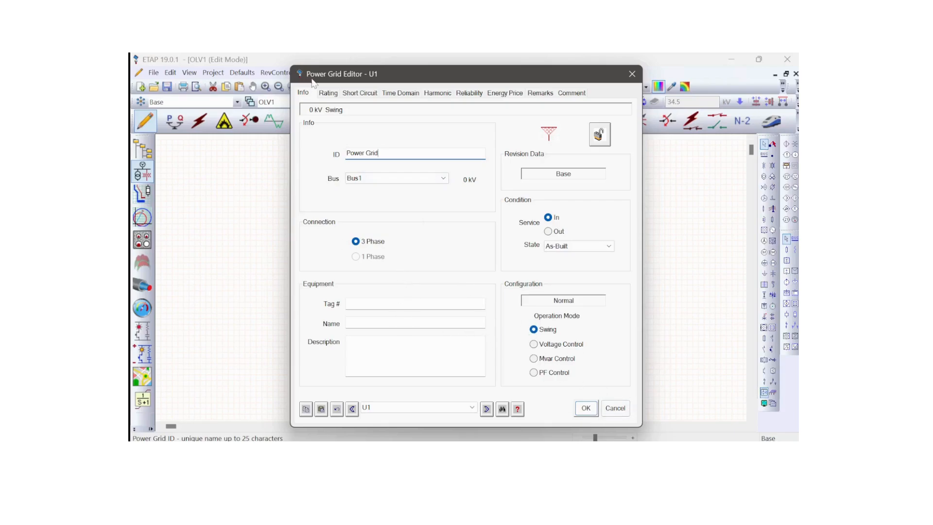
{"action": "left_click", "coordinate": [328, 93]}
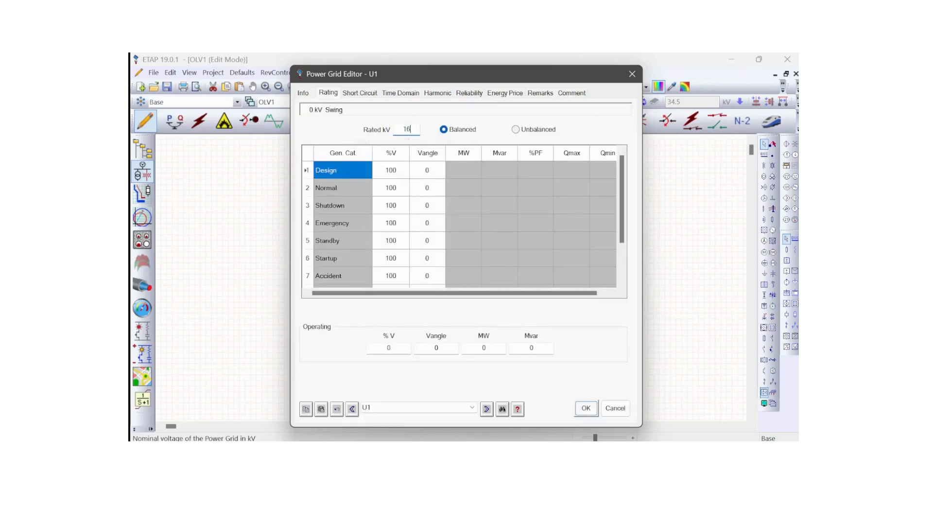
{"action": "left_click", "coordinate": [470, 108]}
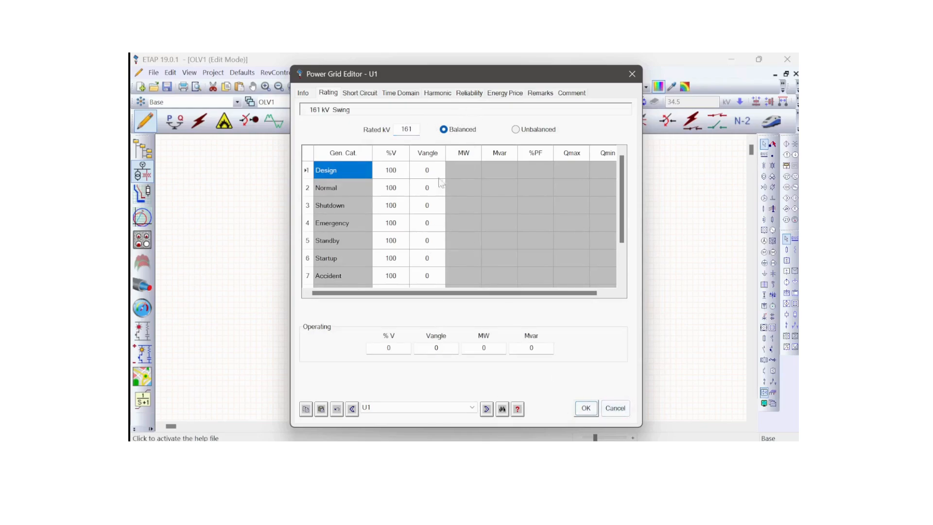
- Set the power grid's three-phase short-circuit rating to 1000 MVAsc with an X/R of 10, and accept the settings
{"action": "left_click", "coordinate": [360, 93]}
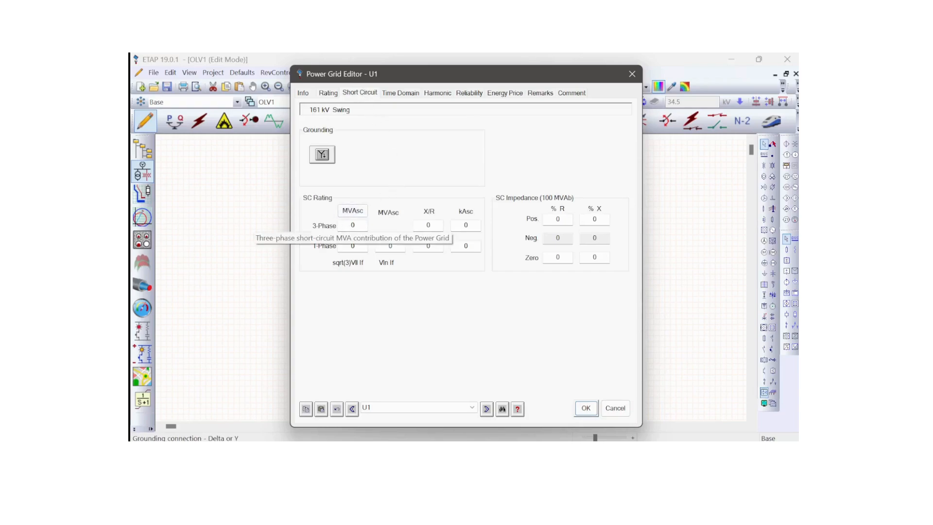
{"action": "left_click", "coordinate": [353, 225]}
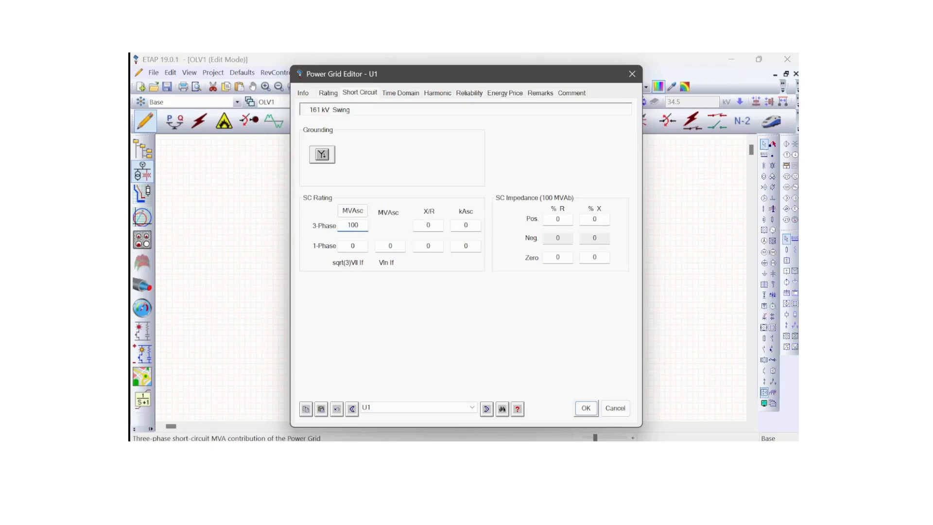
{"action": "type", "text": "1000"}
{"action": "key", "text": "Tab"}
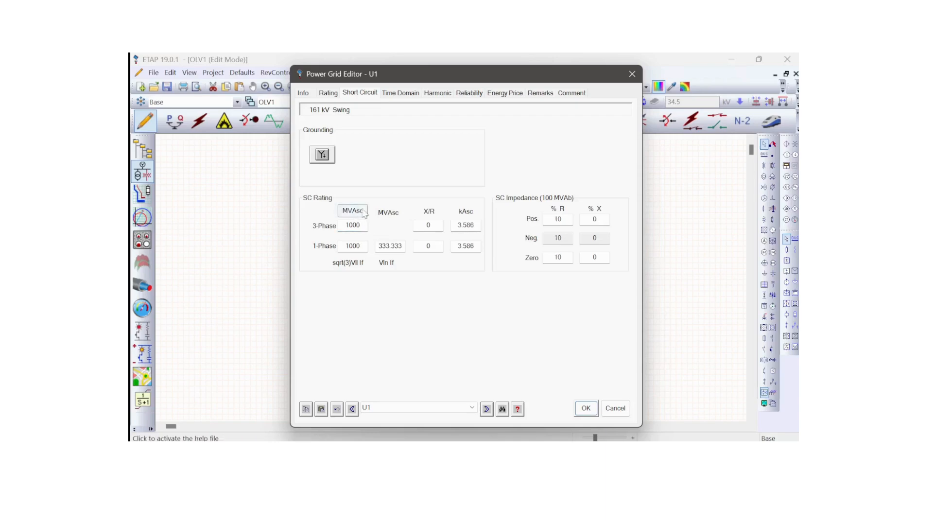
{"action": "left_click", "coordinate": [427, 225]}
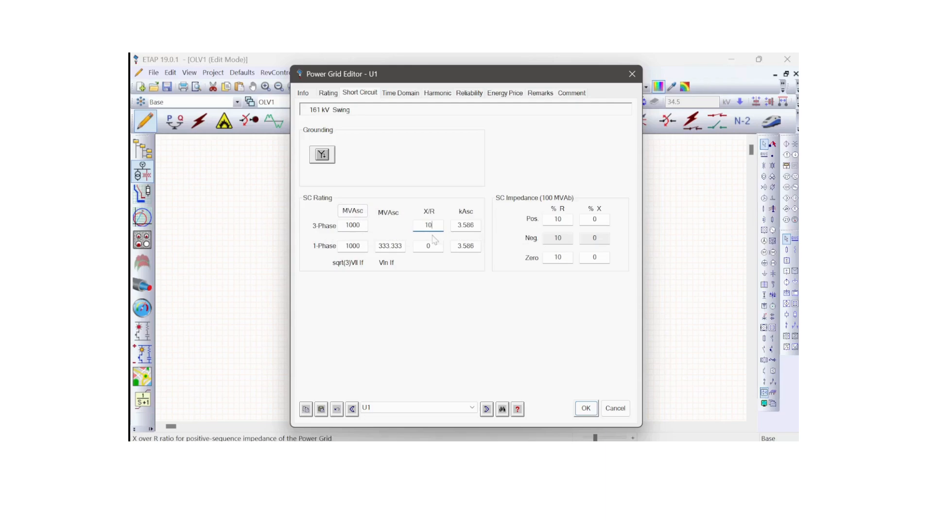
{"action": "key", "text": "Tab"}
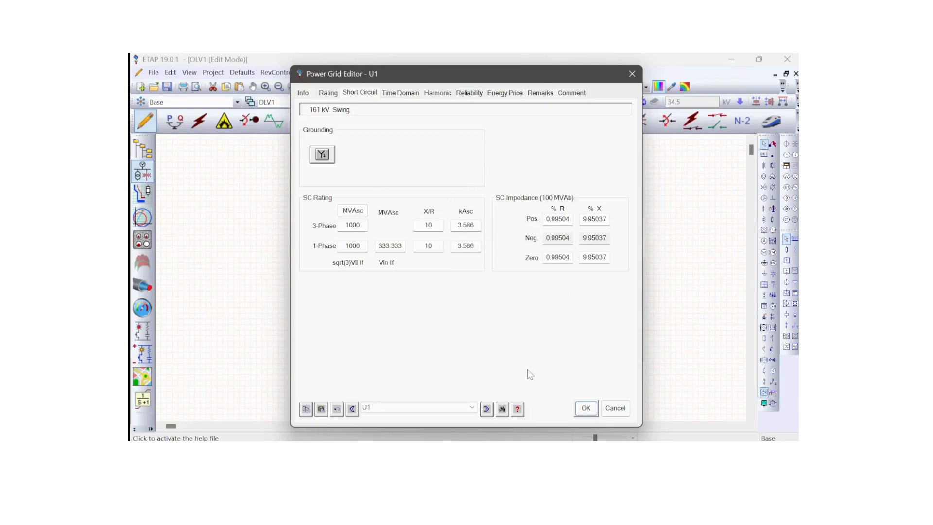
{"action": "left_click", "coordinate": [585, 408]}
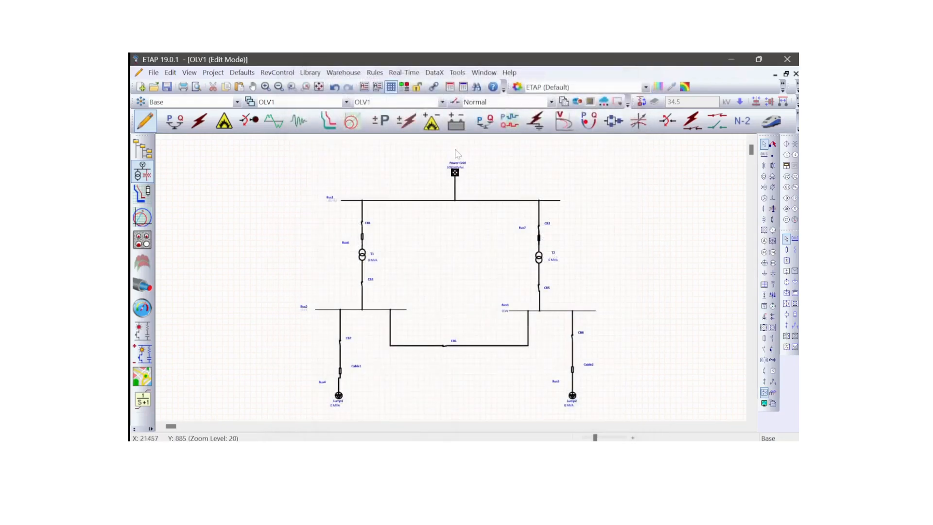
- Reposition the power grid's labels clear above its symbol and the Bus1 voltage label just below the bus line
{"action": "left_click_drag", "start_coordinate": [460, 164], "coordinate": [458, 160]}
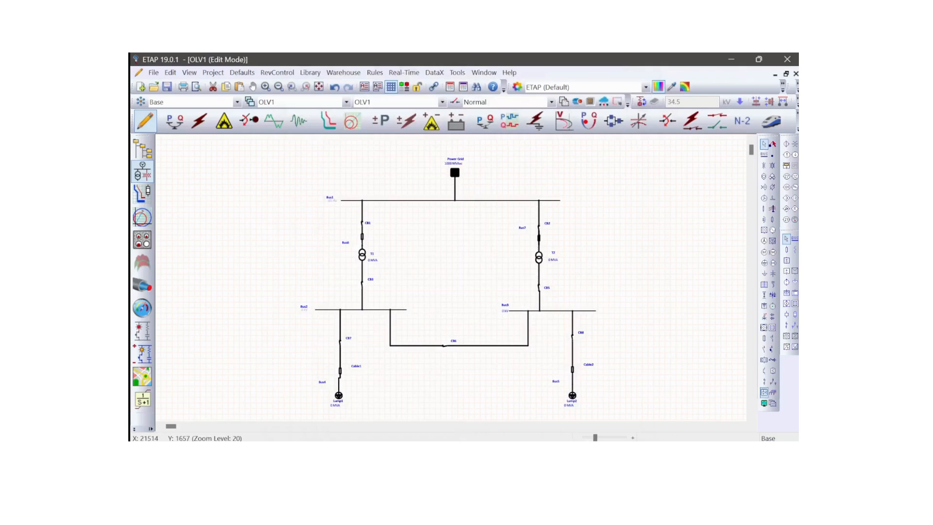
{"action": "left_click", "coordinate": [468, 175]}
{"action": "left_click", "coordinate": [338, 201]}
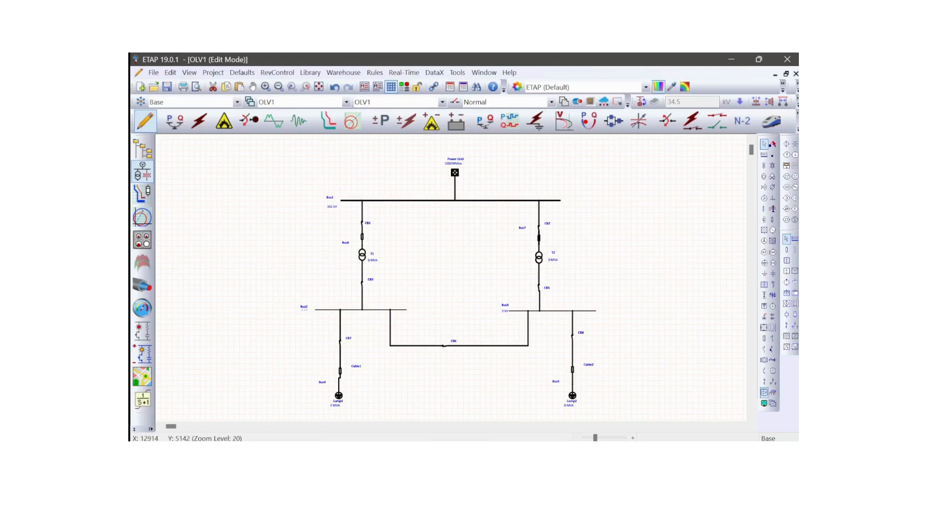
{"action": "left_click", "coordinate": [457, 181]}
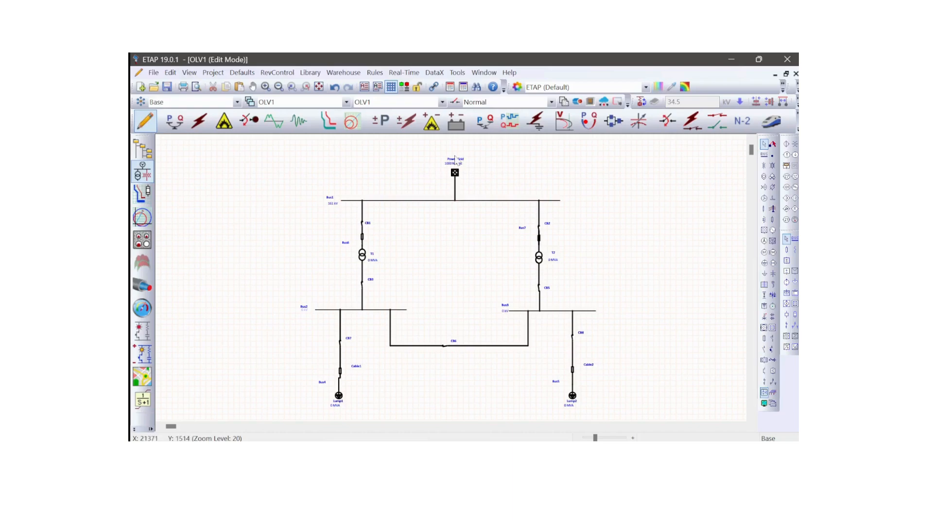
- Open the high-voltage circuit breaker library from CB1's rating settings
{"action": "double_click", "coordinate": [364, 227]}
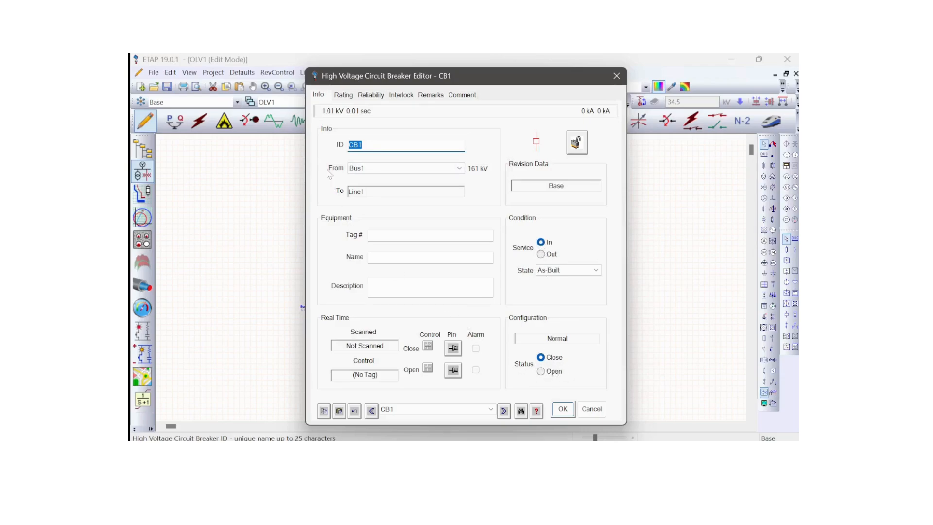
{"action": "left_click", "coordinate": [346, 96]}
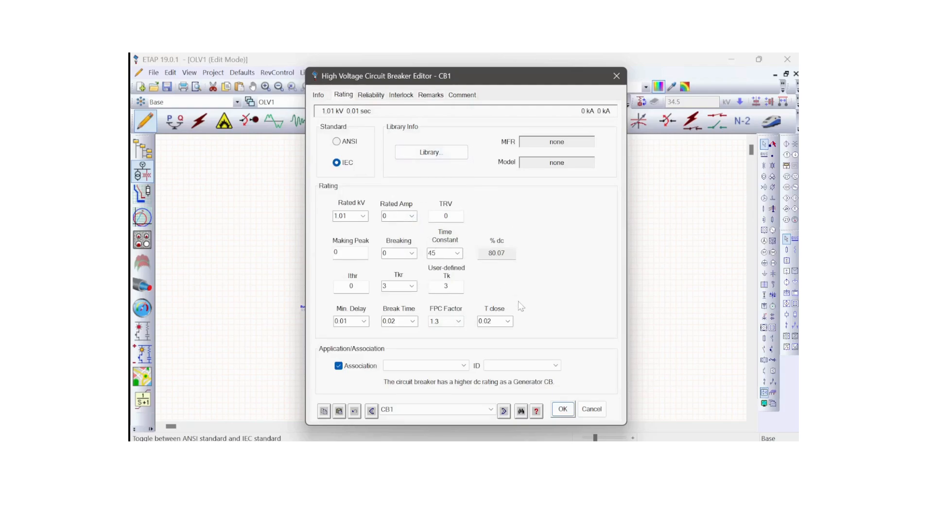
{"action": "left_click", "coordinate": [437, 154]}
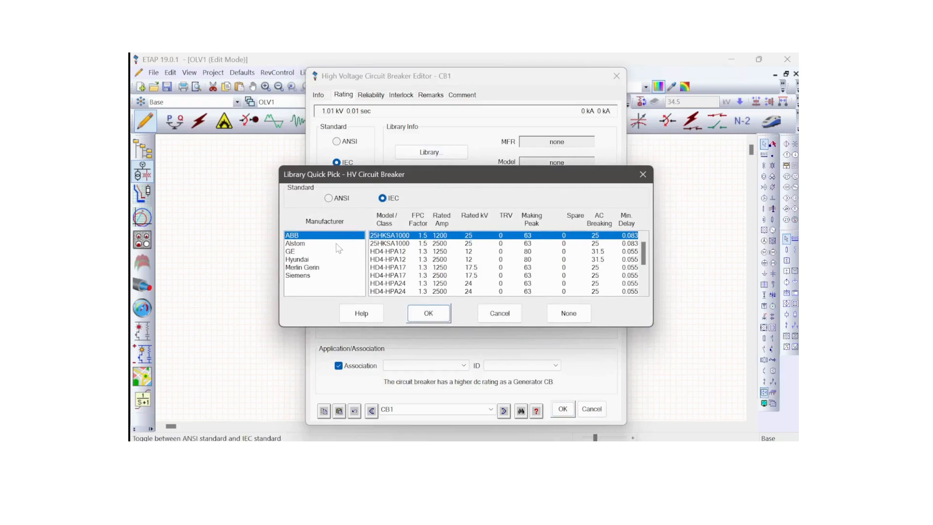
- Examine the IEC high-voltage breakers of ABB, Alstom, GE, Hyundai and Merlin Gerin for a rated voltage suiting the 161 kV system
{"action": "scroll", "coordinate": [471, 268], "scroll_direction": "down", "scroll_amount": 3}
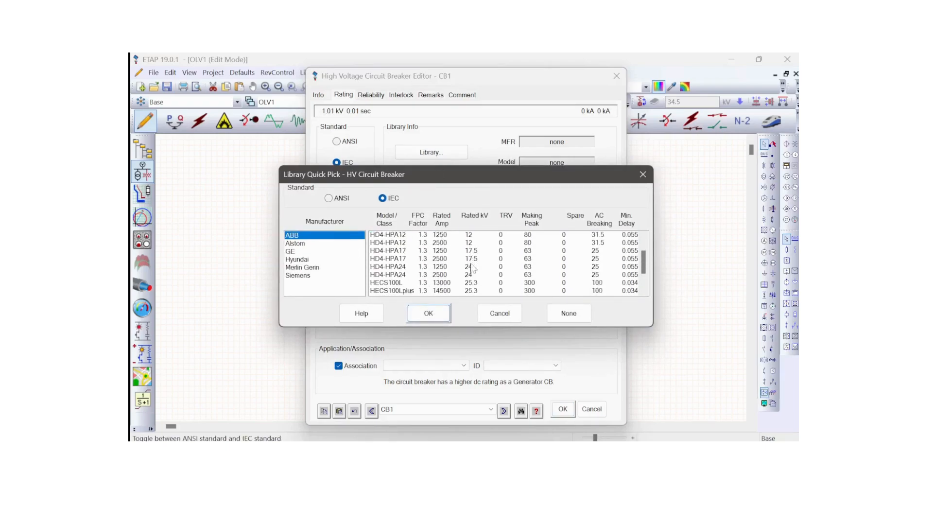
{"action": "scroll", "coordinate": [471, 264], "scroll_direction": "up", "scroll_amount": 3}
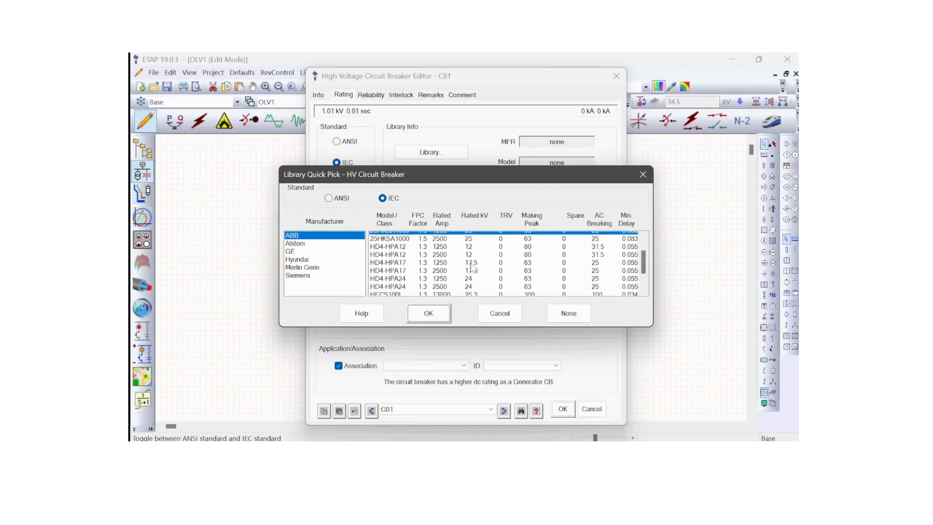
{"action": "scroll", "coordinate": [470, 264], "scroll_direction": "down", "scroll_amount": 3}
{"action": "left_click", "coordinate": [307, 244]}
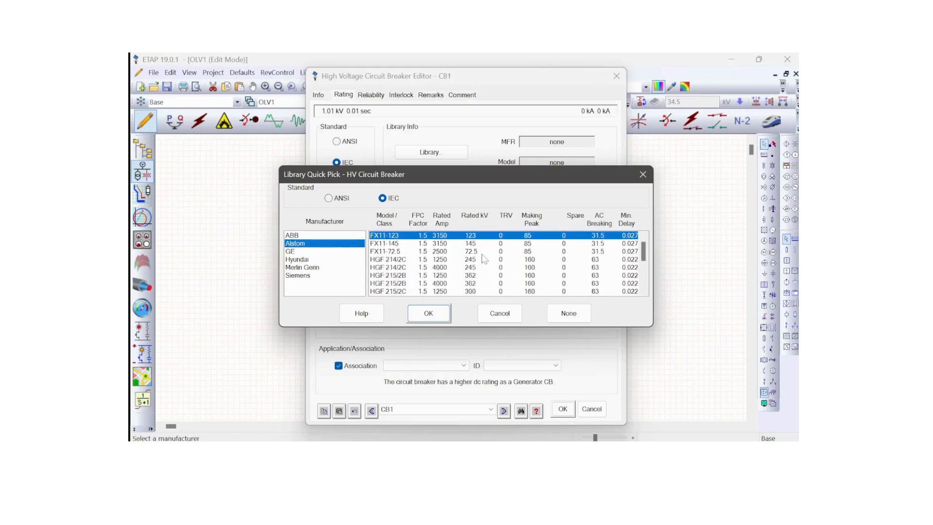
{"action": "scroll", "coordinate": [478, 263], "scroll_direction": "down", "scroll_amount": 2}
{"action": "scroll", "coordinate": [477, 263], "scroll_direction": "up", "scroll_amount": 2}
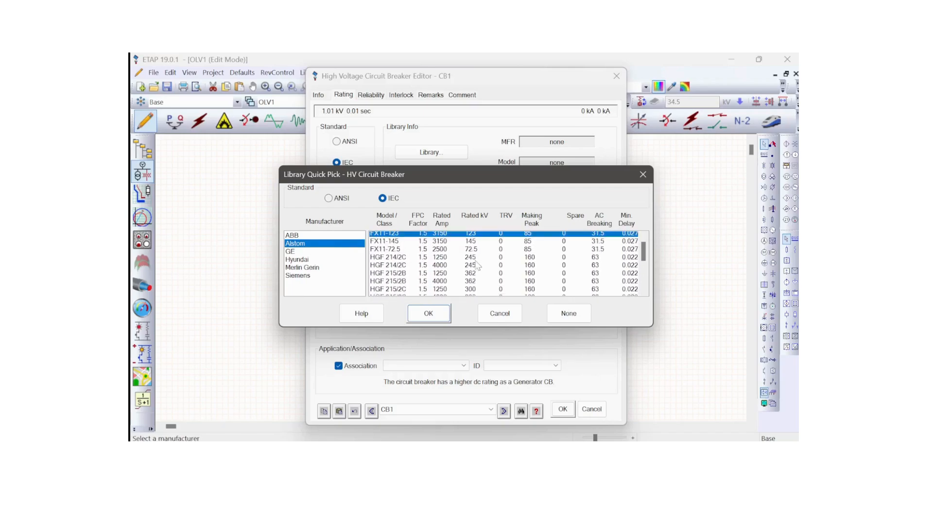
{"action": "scroll", "coordinate": [478, 265], "scroll_direction": "down", "scroll_amount": 3}
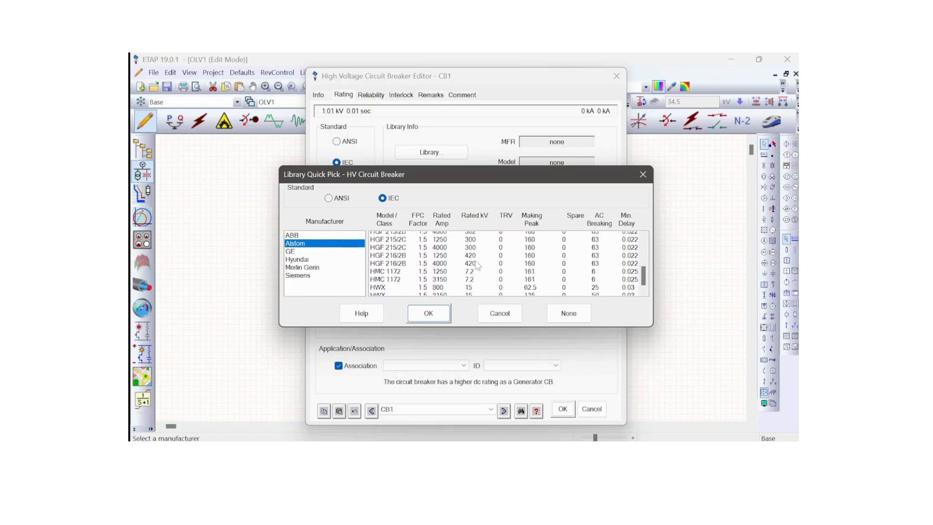
{"action": "left_click", "coordinate": [298, 252]}
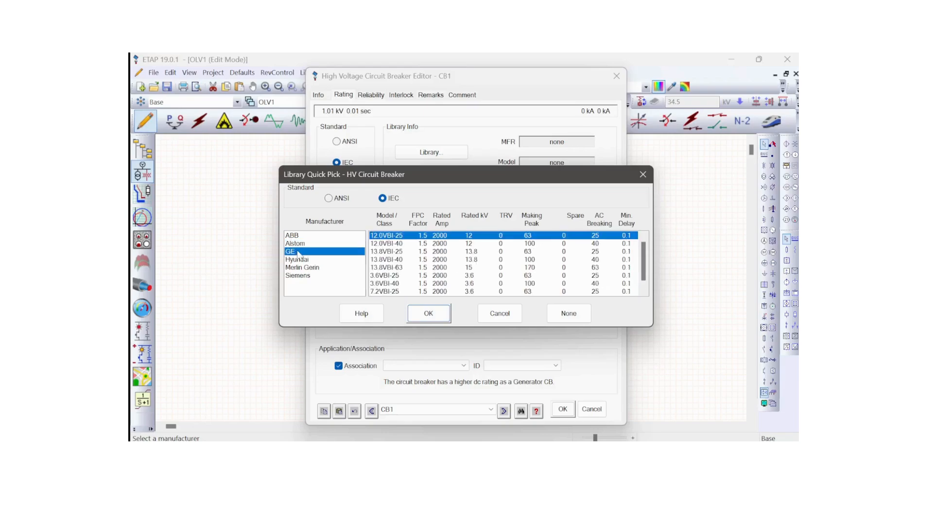
{"action": "scroll", "coordinate": [476, 266], "scroll_direction": "down", "scroll_amount": 1}
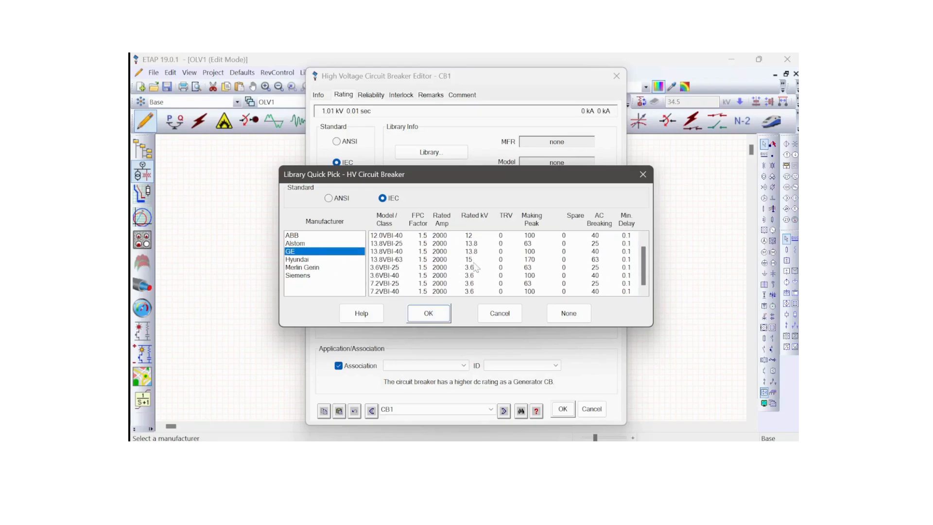
{"action": "left_click", "coordinate": [311, 260]}
{"action": "scroll", "coordinate": [462, 258], "scroll_direction": "down", "scroll_amount": 8}
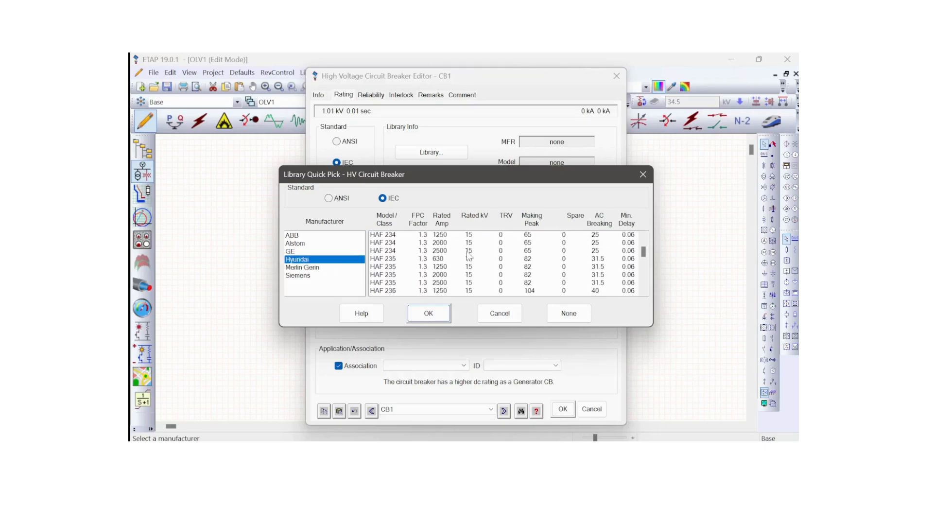
{"action": "left_click", "coordinate": [316, 268]}
{"action": "scroll", "coordinate": [481, 262], "scroll_direction": "down", "scroll_amount": 5}
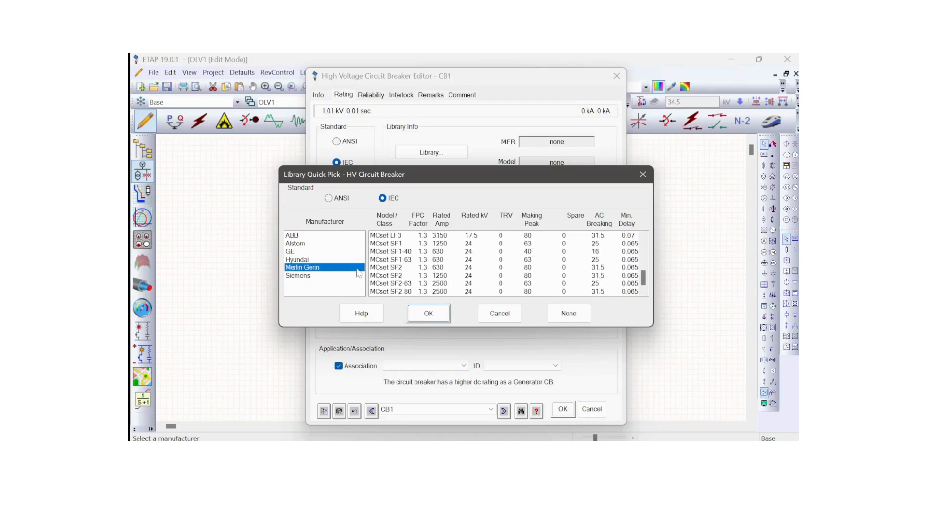
- Assign the Siemens 170-3AP1-40 library breaker, rated 170 kV and 4000 A, to CB1, check its reliability data, and accept the settings
{"action": "left_click", "coordinate": [297, 276]}
{"action": "scroll", "coordinate": [481, 256], "scroll_direction": "down", "scroll_amount": 1}
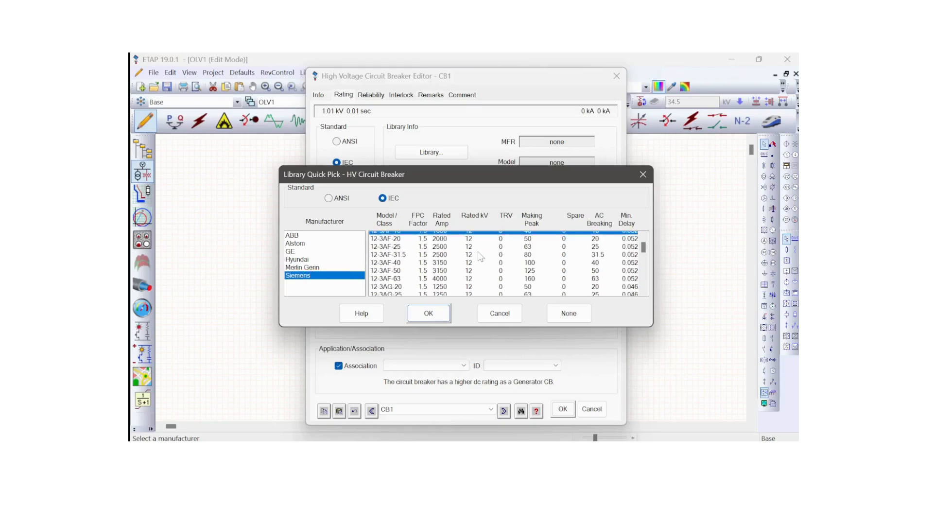
{"action": "scroll", "coordinate": [481, 256], "scroll_direction": "down", "scroll_amount": 8}
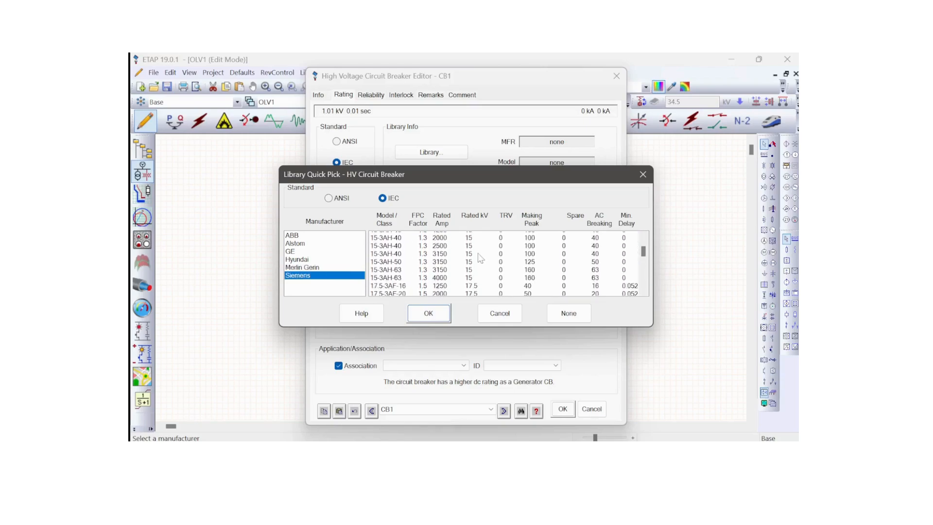
{"action": "scroll", "coordinate": [481, 258], "scroll_direction": "down", "scroll_amount": 8}
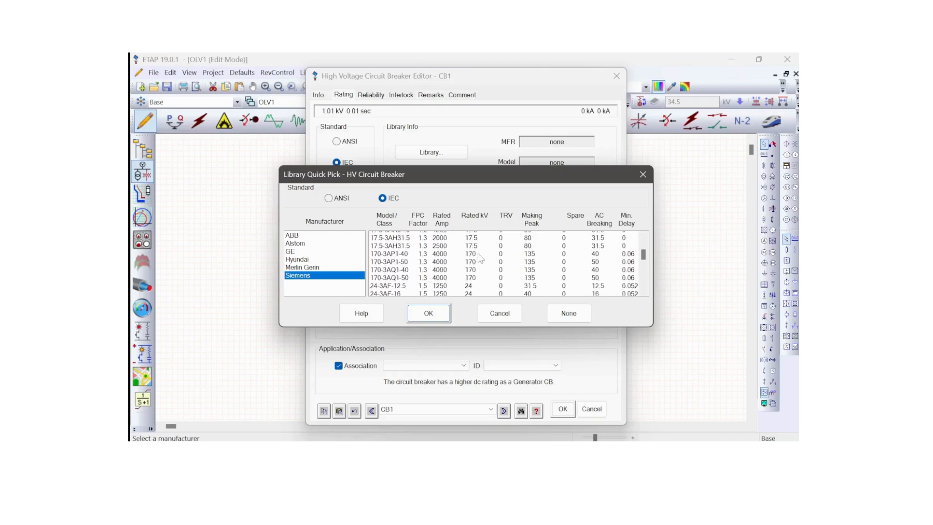
{"action": "scroll", "coordinate": [480, 258], "scroll_direction": "up", "scroll_amount": 1}
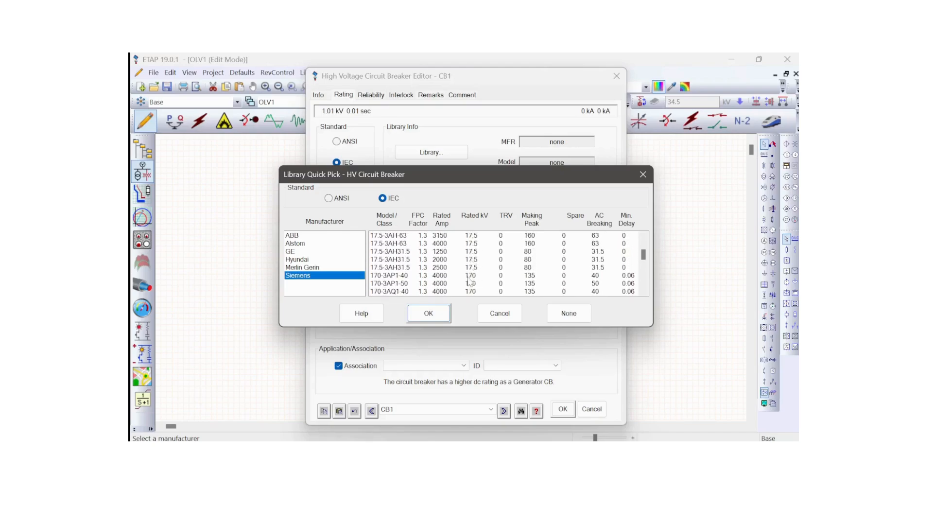
{"action": "left_click", "coordinate": [471, 277]}
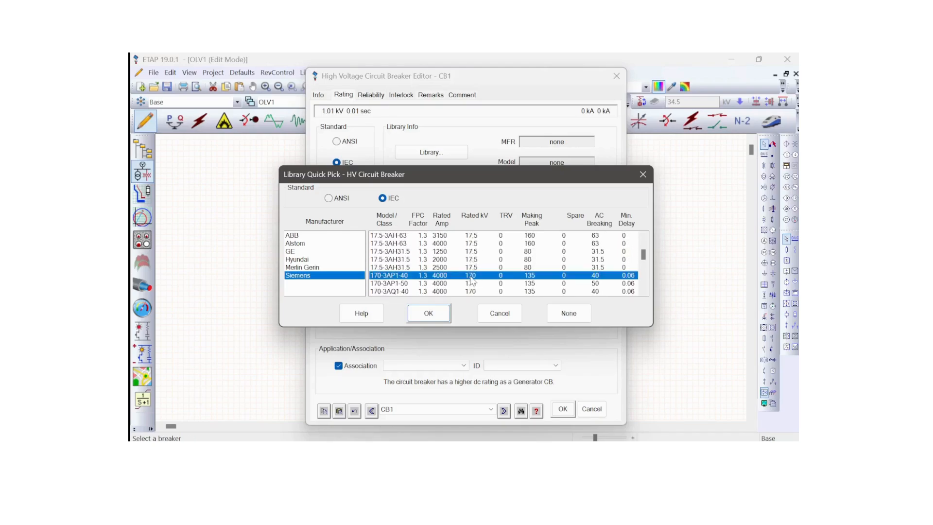
{"action": "left_click", "coordinate": [437, 316]}
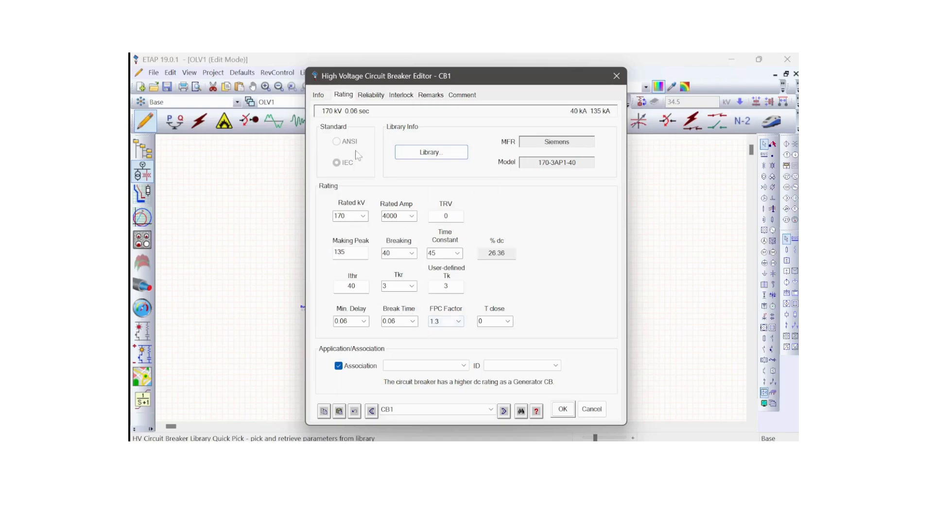
{"action": "left_click", "coordinate": [369, 96]}
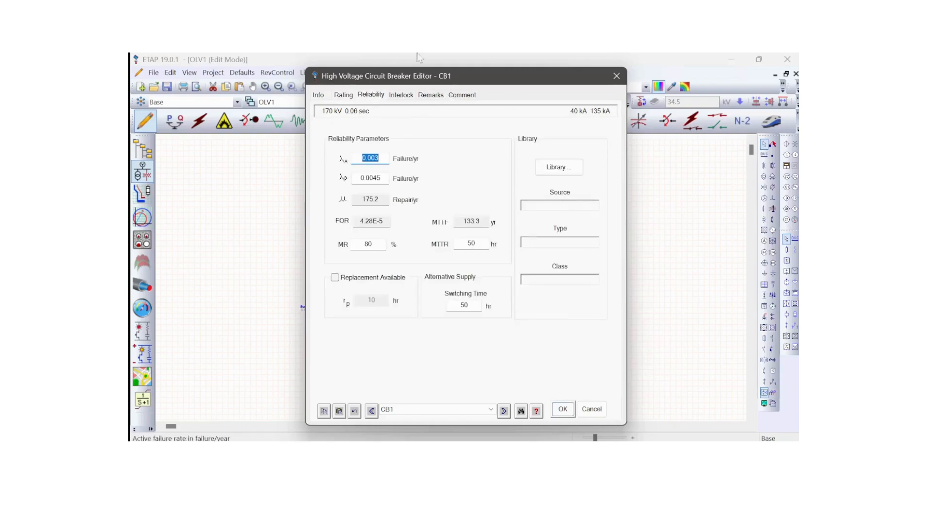
{"action": "left_click", "coordinate": [565, 408]}
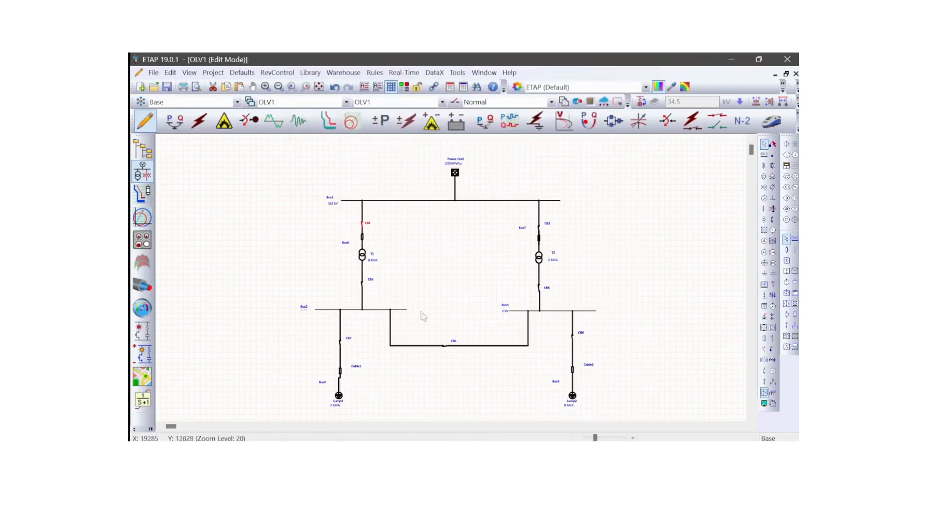
- Copy CB1's data to the default circuit breaker element and close its editor
{"action": "left_click", "coordinate": [389, 242]}
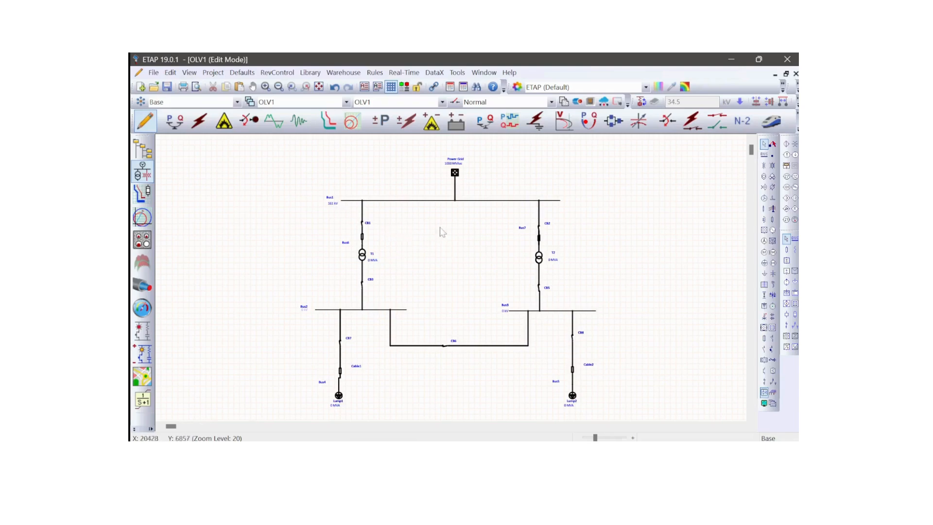
{"action": "double_click", "coordinate": [368, 226]}
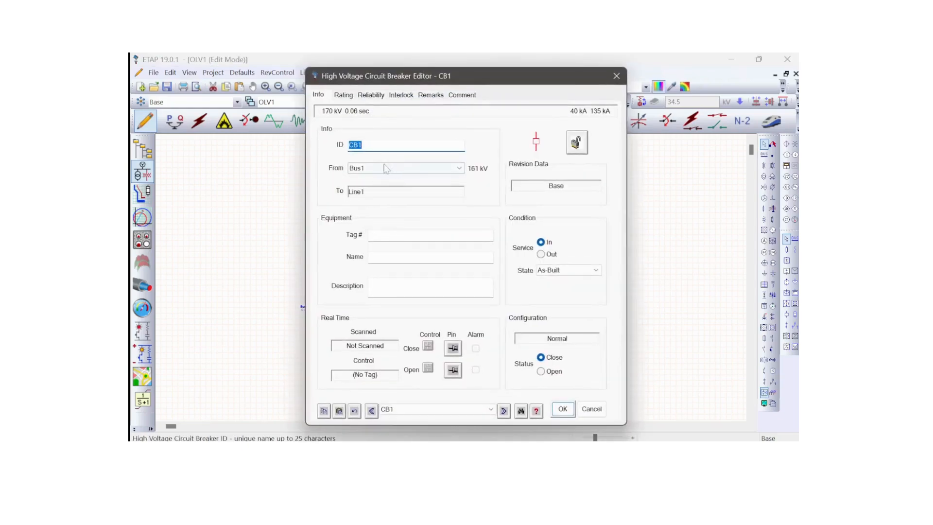
{"action": "left_click", "coordinate": [324, 411]}
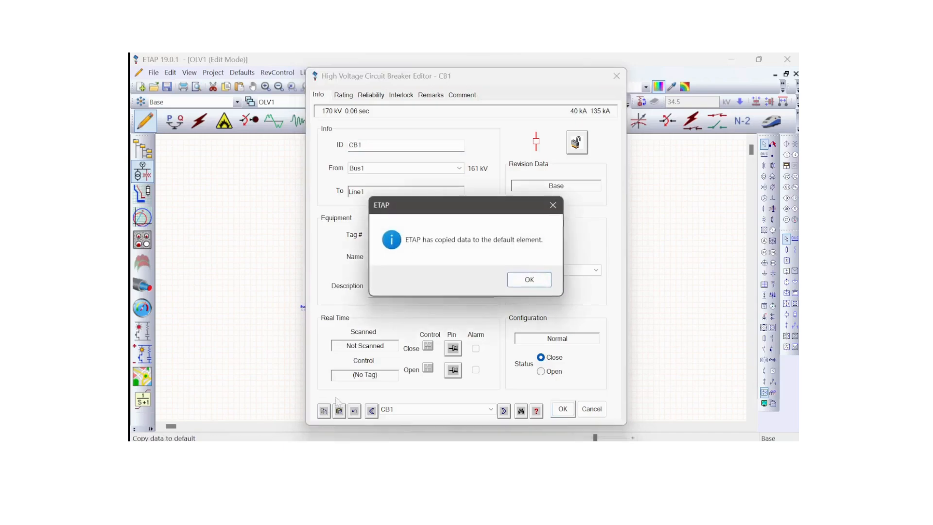
{"action": "left_click", "coordinate": [540, 280]}
{"action": "left_click", "coordinate": [563, 411]}
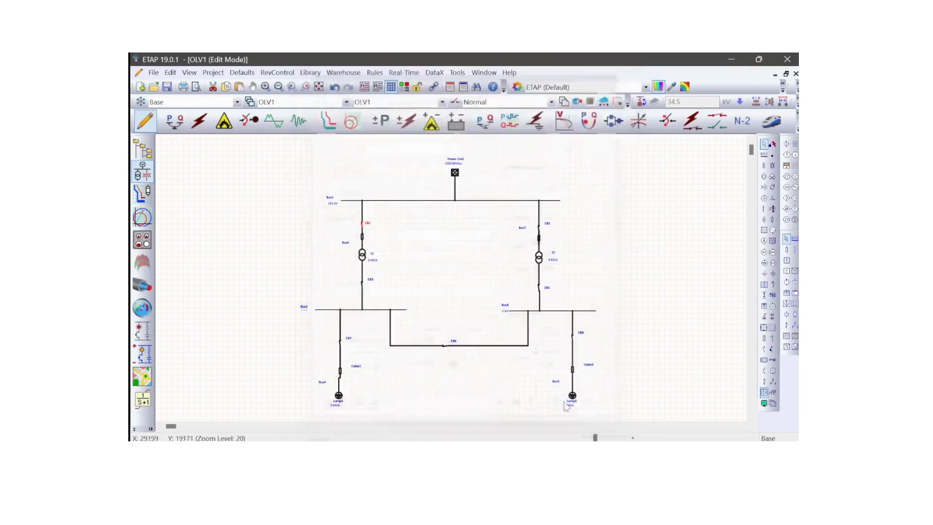
- Paste the default breaker data into CB2, check its ratings, and accept the settings
{"action": "double_click", "coordinate": [541, 234]}
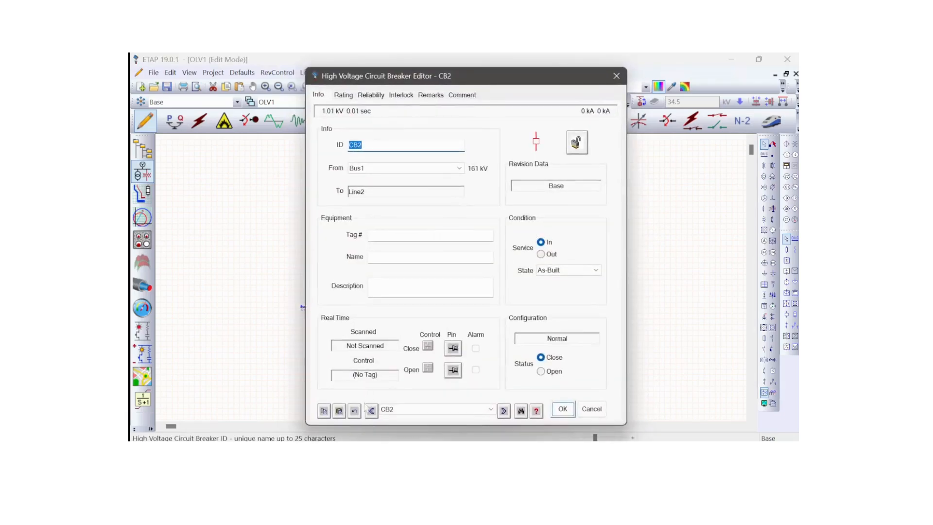
{"action": "left_click", "coordinate": [338, 412]}
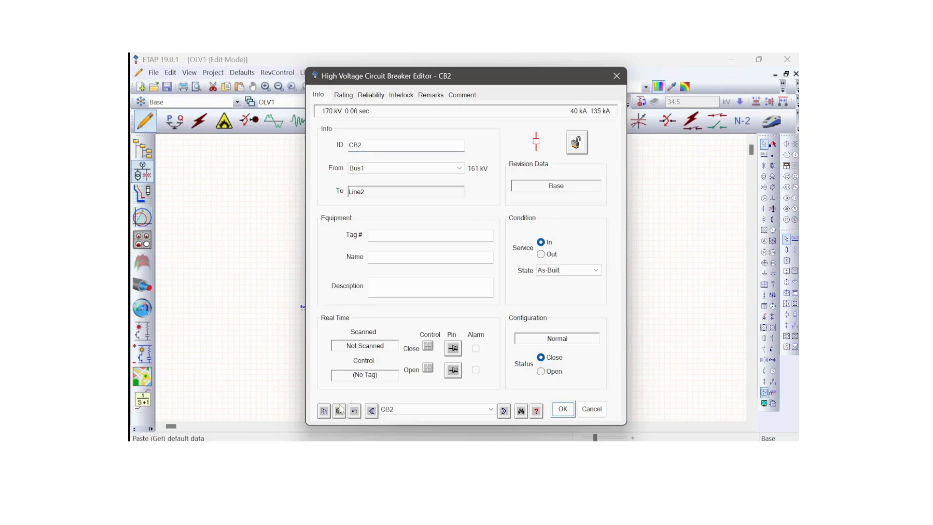
{"action": "left_click", "coordinate": [343, 94]}
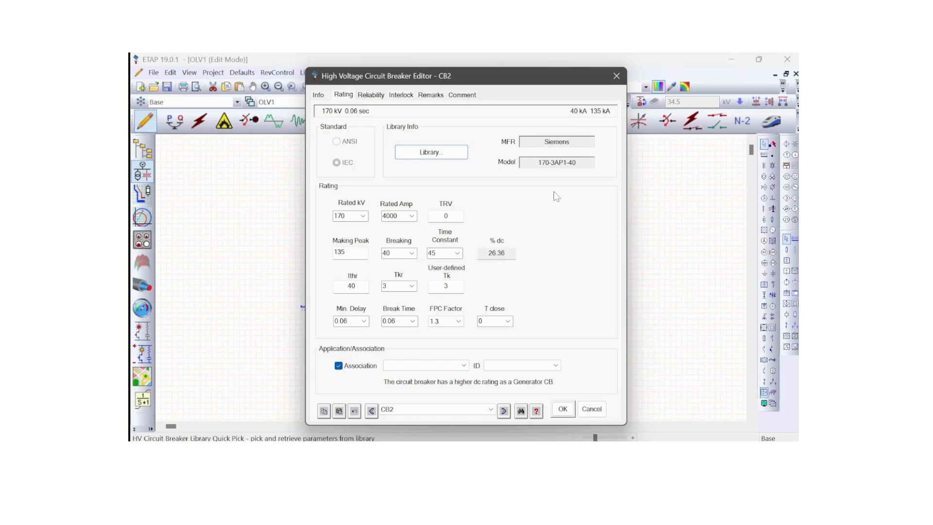
{"action": "left_click", "coordinate": [562, 410]}
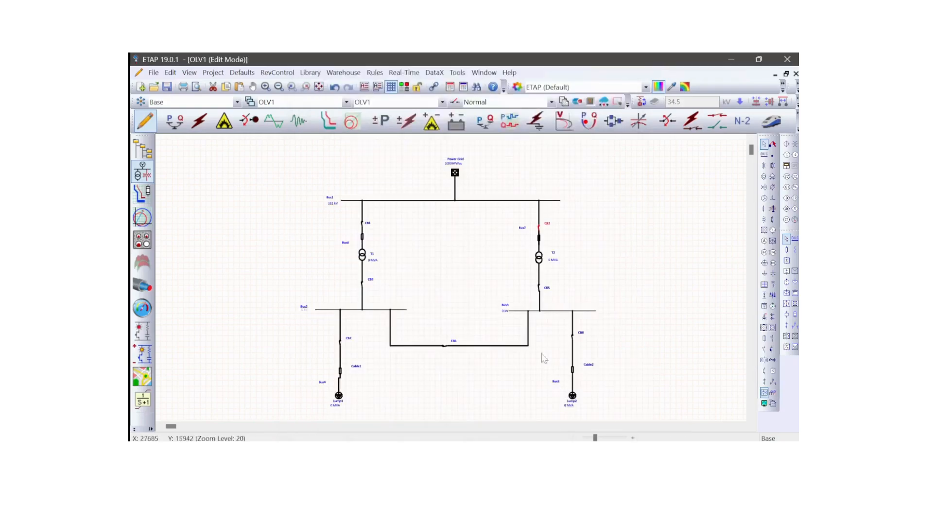
- Set the length of transmission line Line1 to 2 km
{"action": "double_click", "coordinate": [363, 238]}
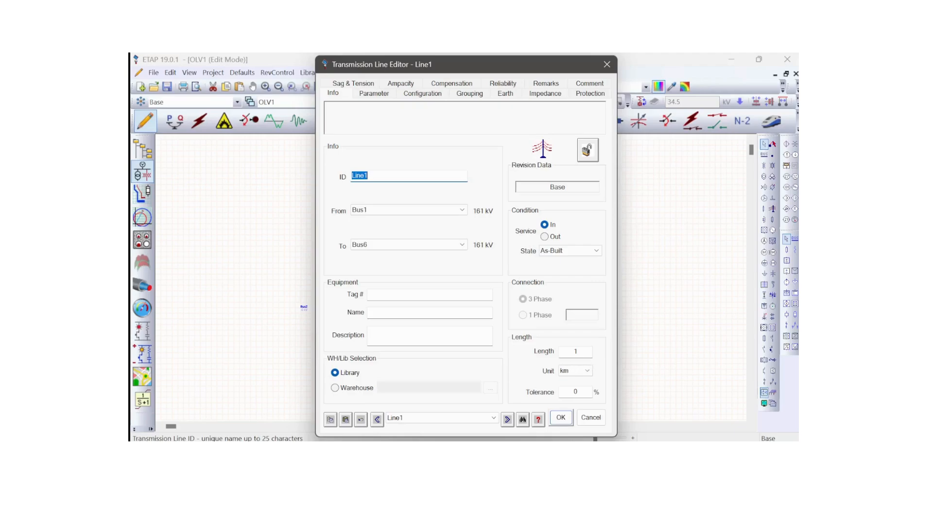
{"action": "double_click", "coordinate": [575, 351]}
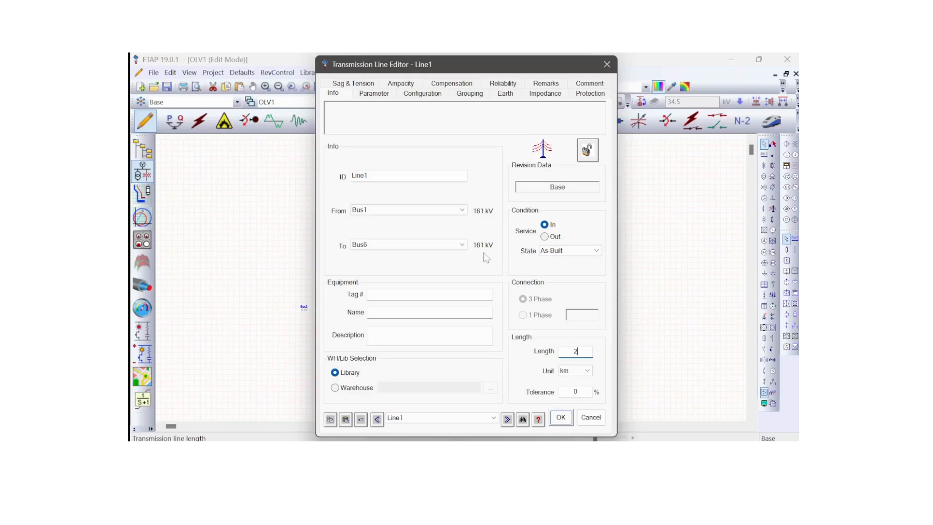
{"action": "left_click", "coordinate": [471, 265]}
- Assign the Pirelli AAAC NEON 210 mm² phase conductor, metric at 50 Hz, from the library to Line1 and accept the settings
{"action": "left_click", "coordinate": [375, 94]}
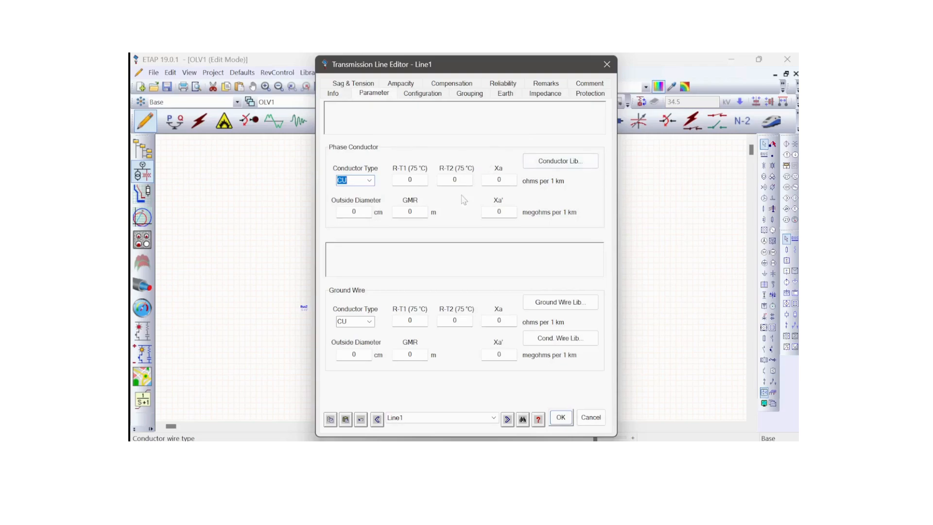
{"action": "left_click", "coordinate": [564, 162]}
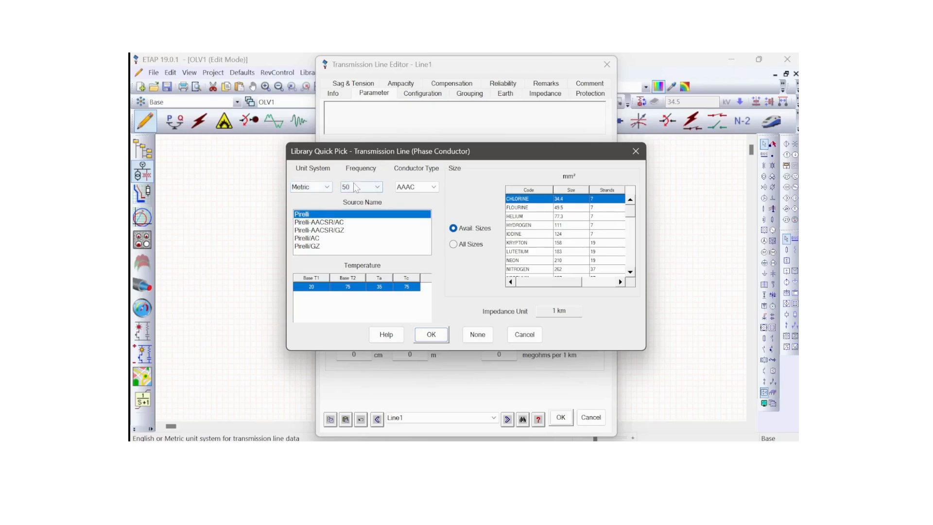
{"action": "left_click", "coordinate": [436, 186]}
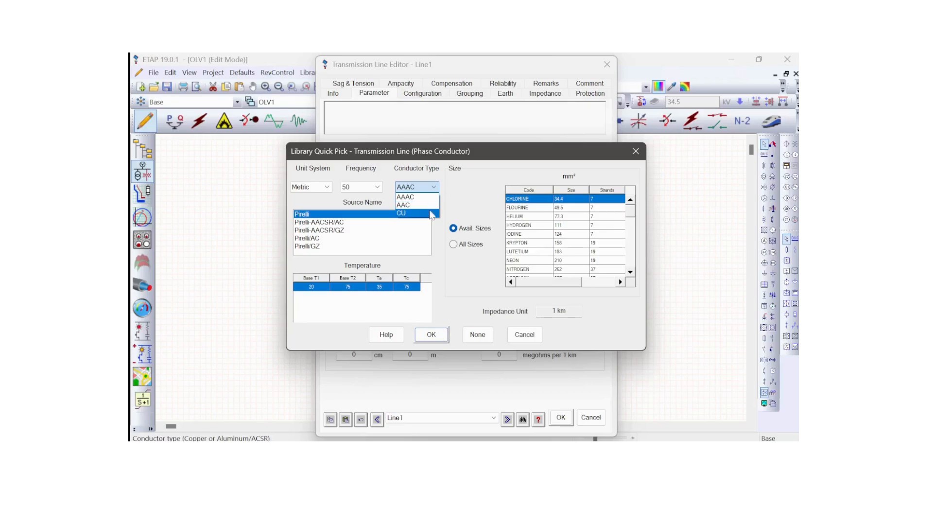
{"action": "left_click", "coordinate": [468, 200]}
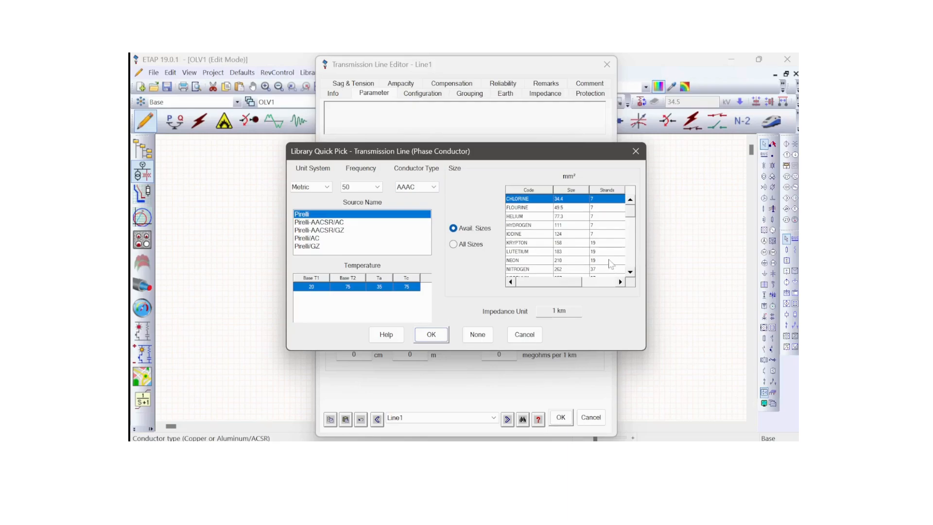
{"action": "left_click", "coordinate": [517, 261]}
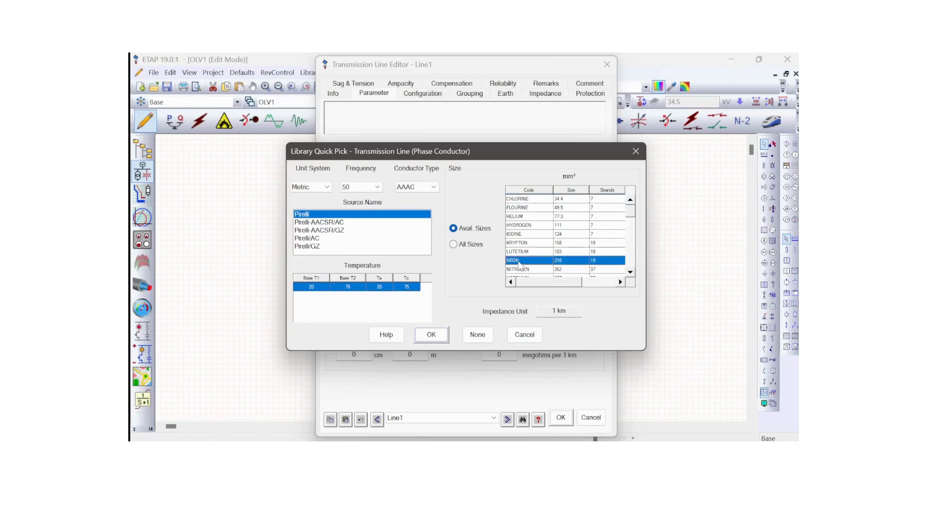
{"action": "left_click", "coordinate": [430, 336]}
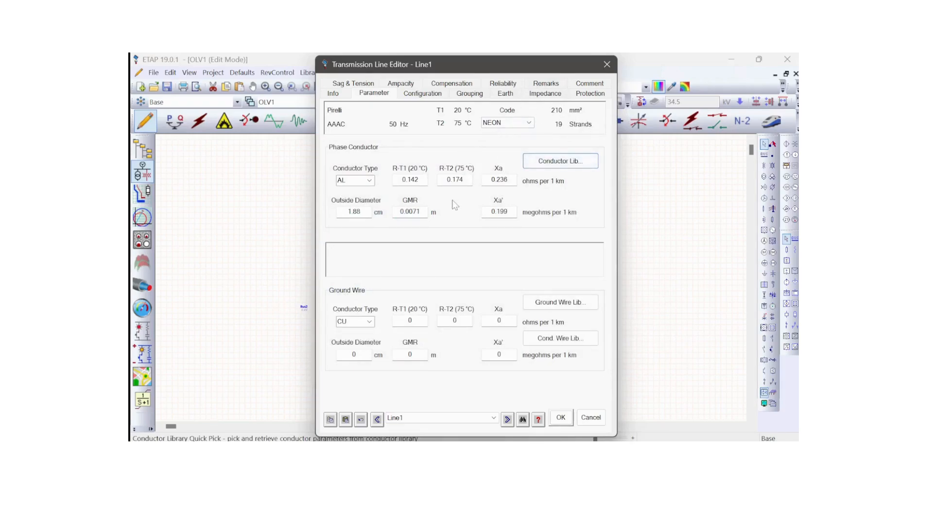
{"action": "left_click", "coordinate": [564, 421]}
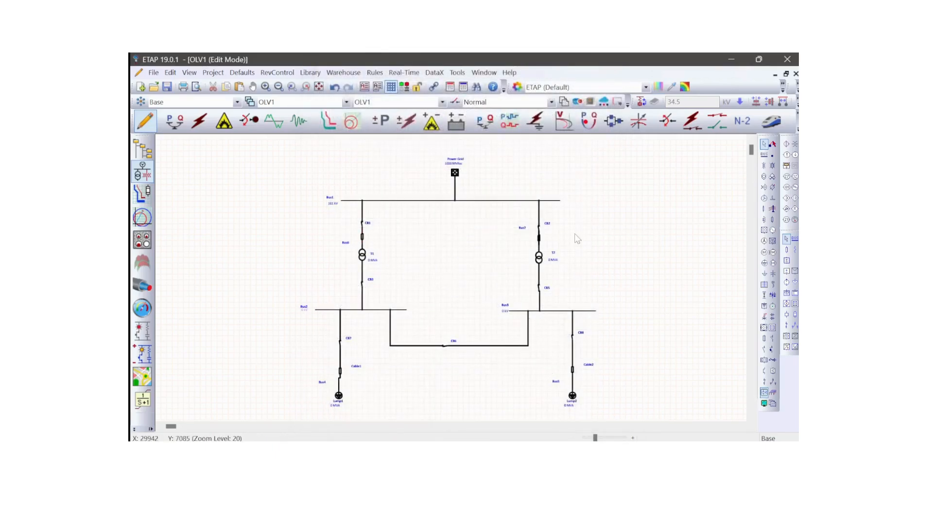
- Copy Line1's data to the default transmission line element and close its editor
{"action": "double_click", "coordinate": [364, 238]}
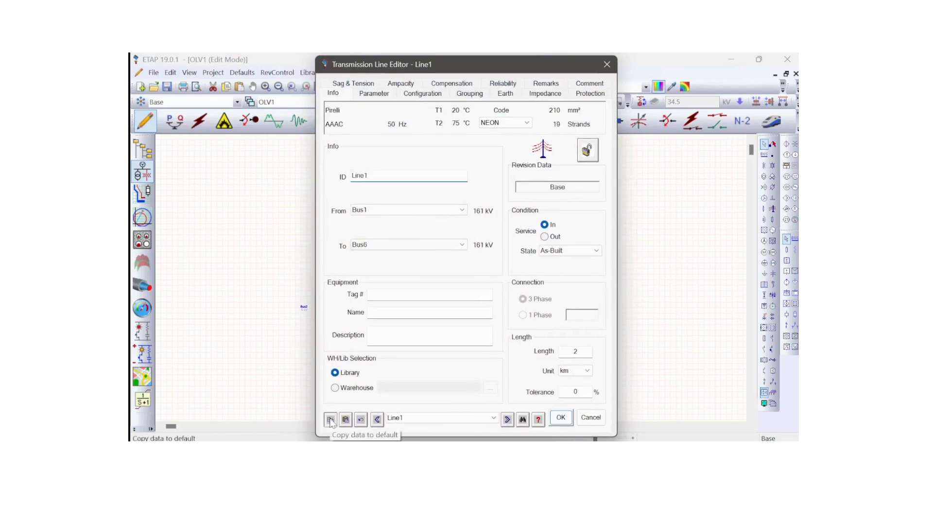
{"action": "left_click", "coordinate": [330, 419]}
{"action": "left_click", "coordinate": [537, 278]}
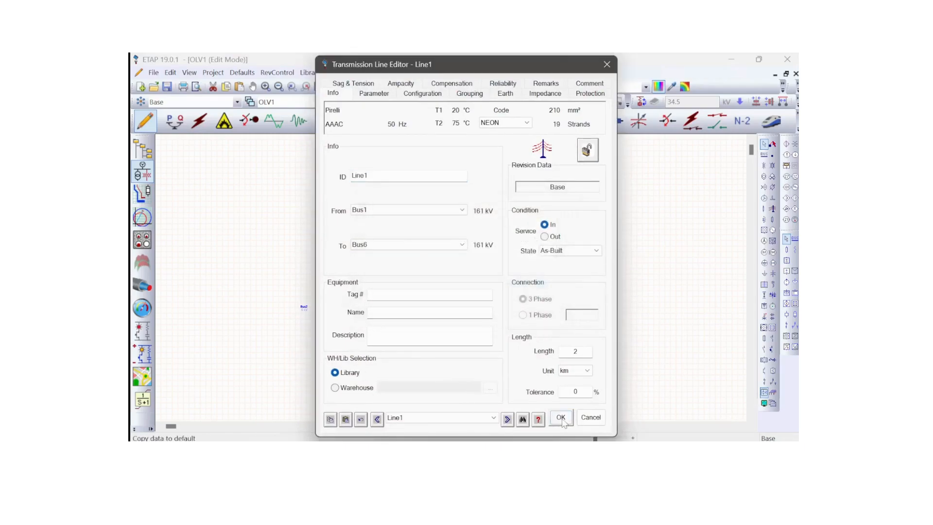
{"action": "left_click", "coordinate": [561, 418]}
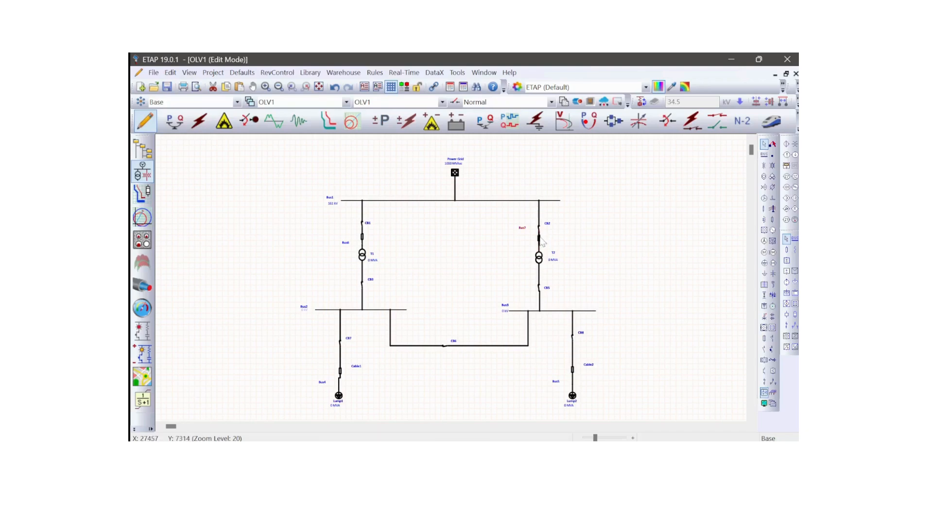
- Delete Bus7 to reconnect Line2 directly to transformer T2, and paste the default line data into Line2
{"action": "key", "text": "Delete"}
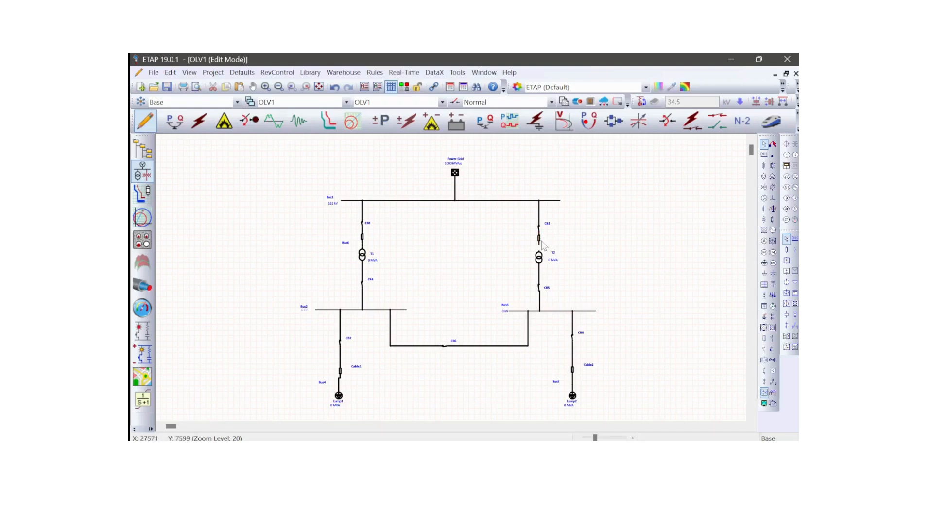
{"action": "left_click_drag", "start_coordinate": [539, 244], "coordinate": [539, 252]}
{"action": "double_click", "coordinate": [539, 243]}
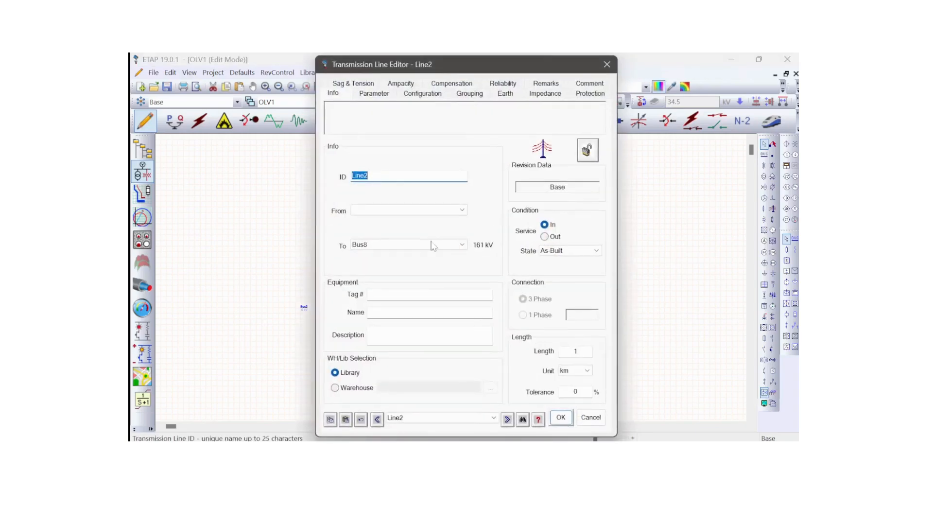
{"action": "left_click", "coordinate": [346, 421]}
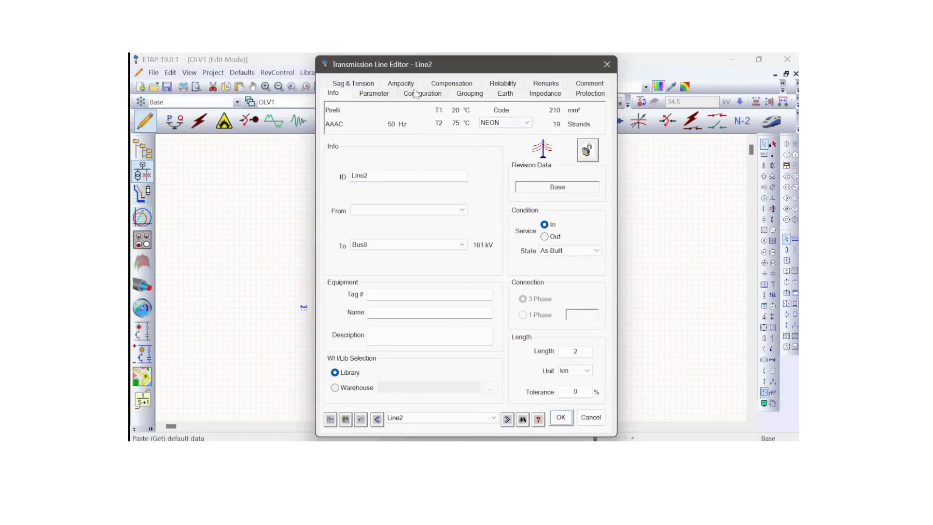
{"action": "left_click", "coordinate": [374, 94]}
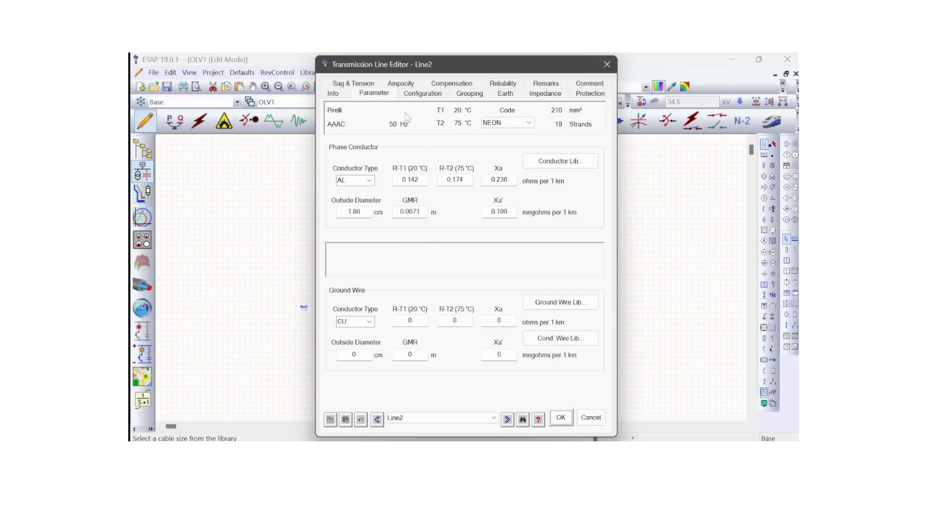
- Set Line2's configuration type to Vertical with a phase height of 18 m and an AB spacing of 1.5 m
{"action": "left_click", "coordinate": [430, 95]}
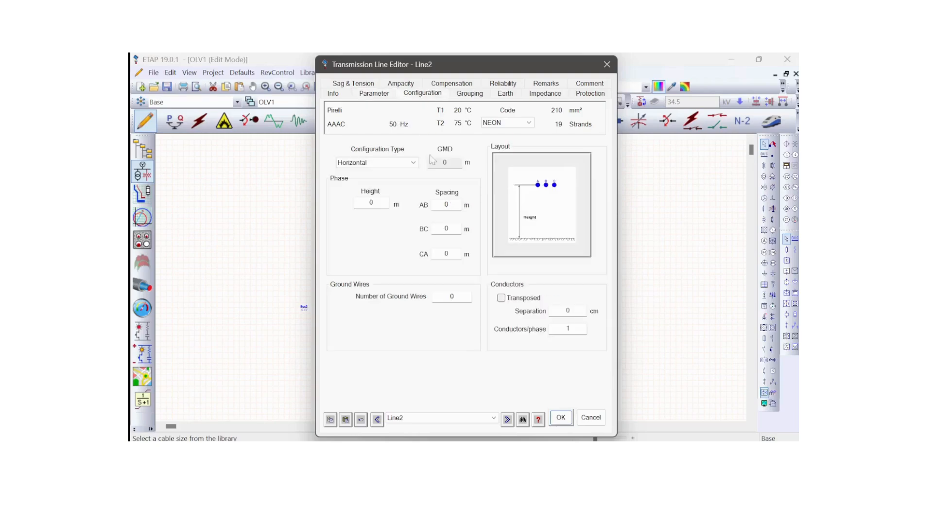
{"action": "left_click", "coordinate": [396, 162]}
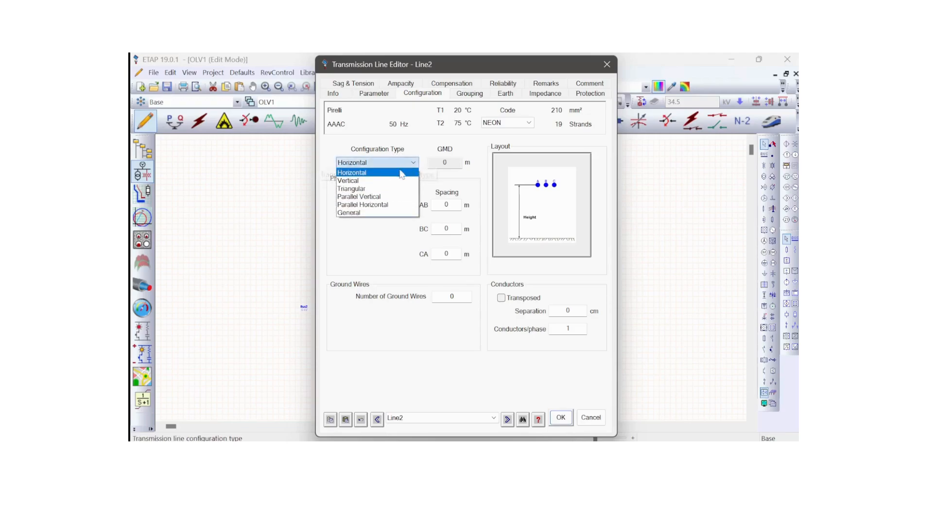
{"action": "left_click", "coordinate": [374, 183]}
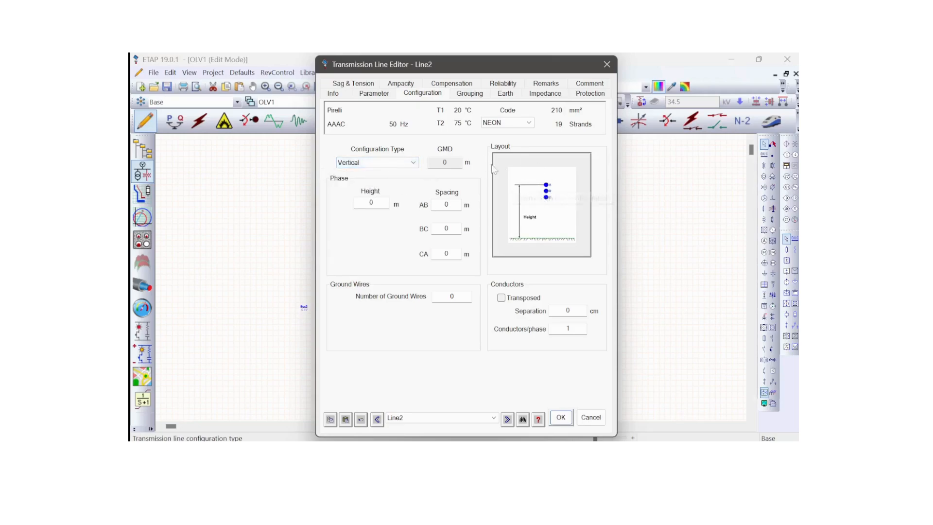
{"action": "left_click", "coordinate": [372, 202]}
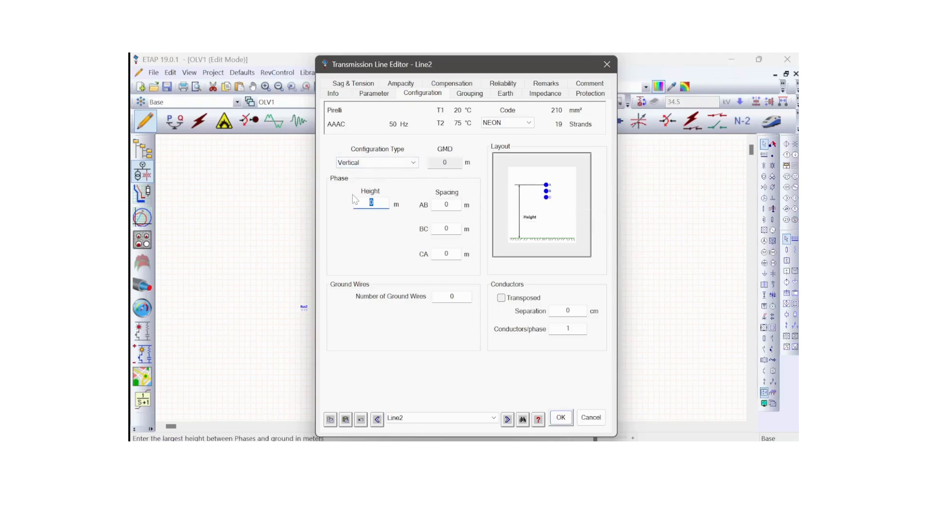
{"action": "type", "text": "18"}
{"action": "left_click", "coordinate": [380, 225]}
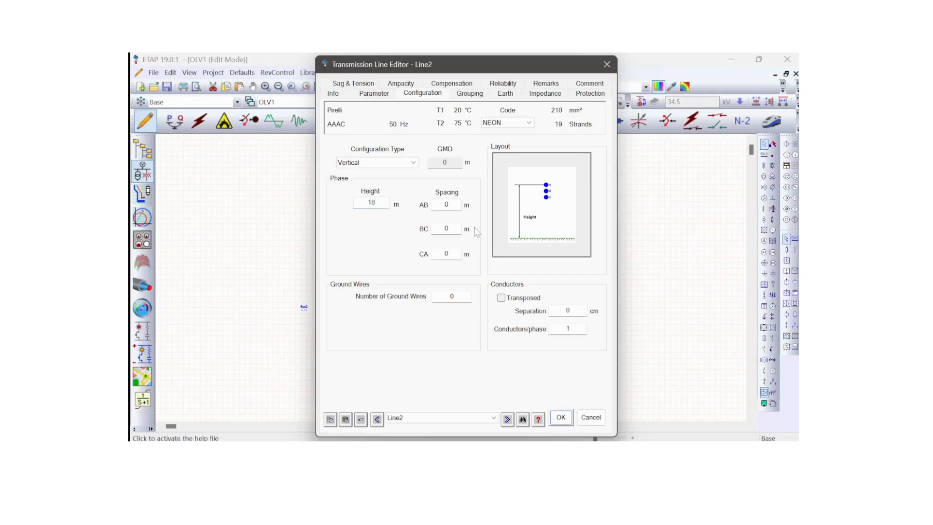
{"action": "left_click", "coordinate": [448, 204]}
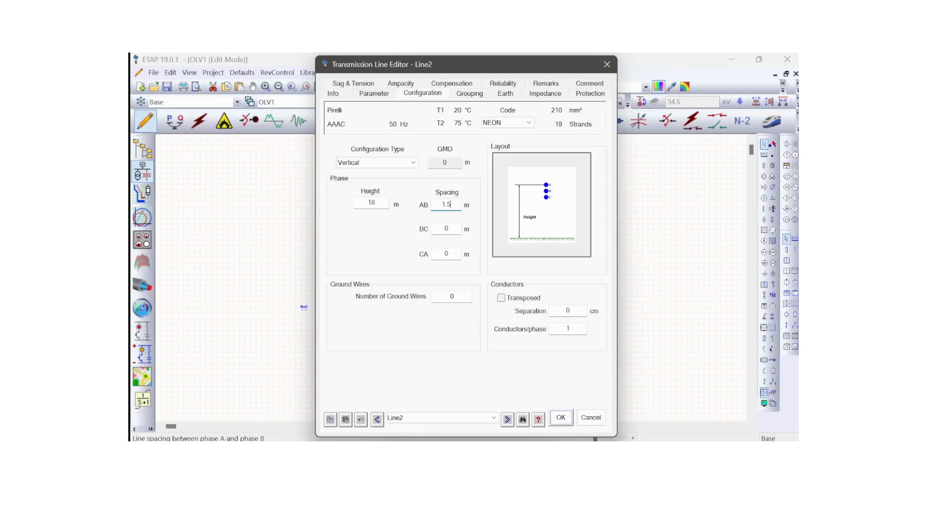
{"action": "left_click", "coordinate": [389, 235]}
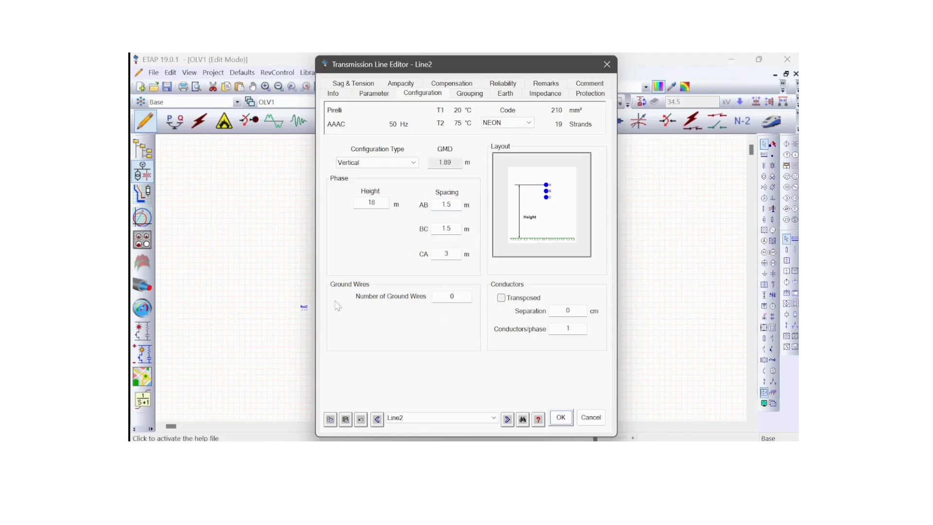
- Set the number of ground wires for Line2 to 1 and accept the line settings
{"action": "double_click", "coordinate": [451, 296]}
{"action": "type", "text": "1"}
{"action": "left_click", "coordinate": [452, 321]}
{"action": "left_click", "coordinate": [560, 416]}
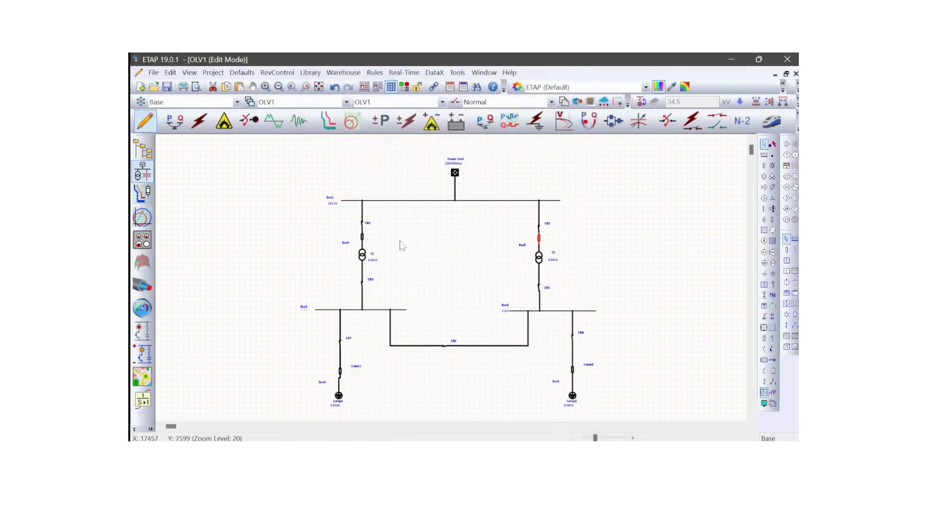
{"action": "left_click", "coordinate": [399, 245]}
{"action": "double_click", "coordinate": [362, 238]}
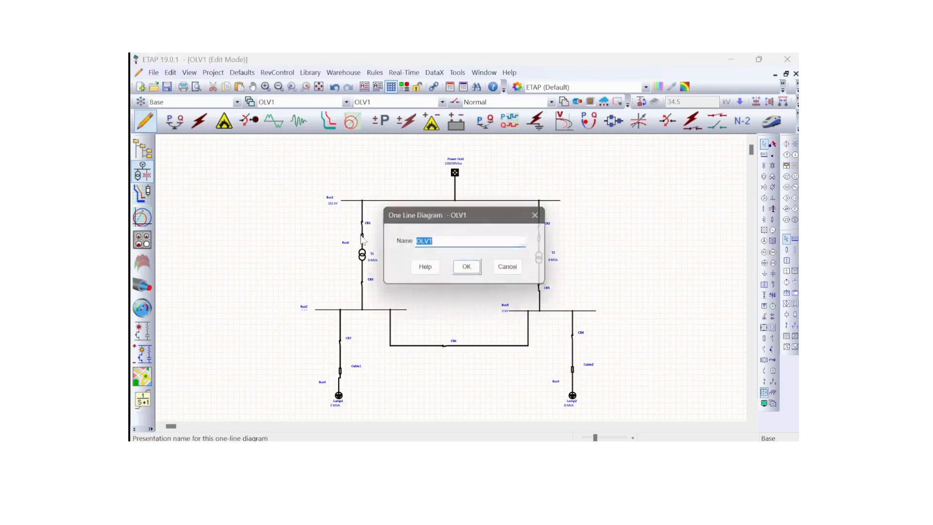
{"action": "left_click", "coordinate": [540, 218]}
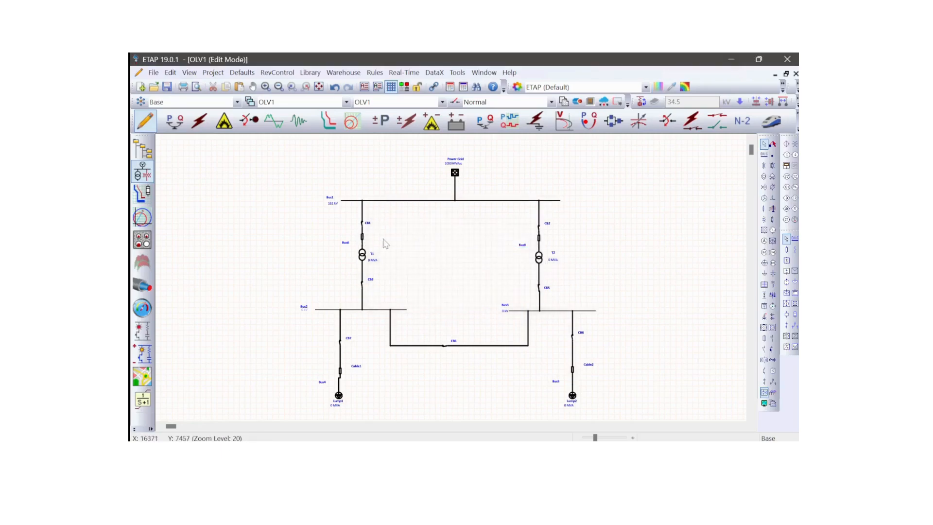
- Set Line1's phase height to 18 m and its AB spacing to 1.5 m
{"action": "double_click", "coordinate": [362, 239]}
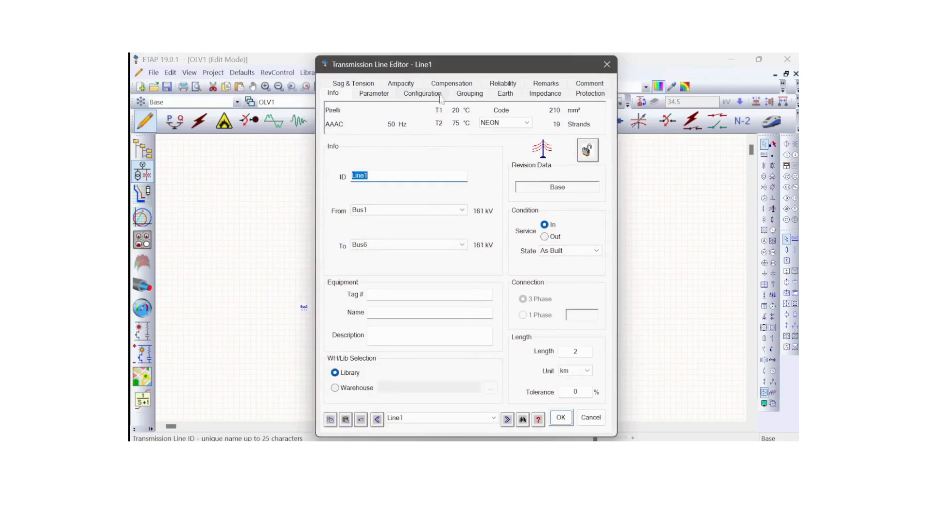
{"action": "left_click", "coordinate": [423, 97]}
{"action": "double_click", "coordinate": [371, 202]}
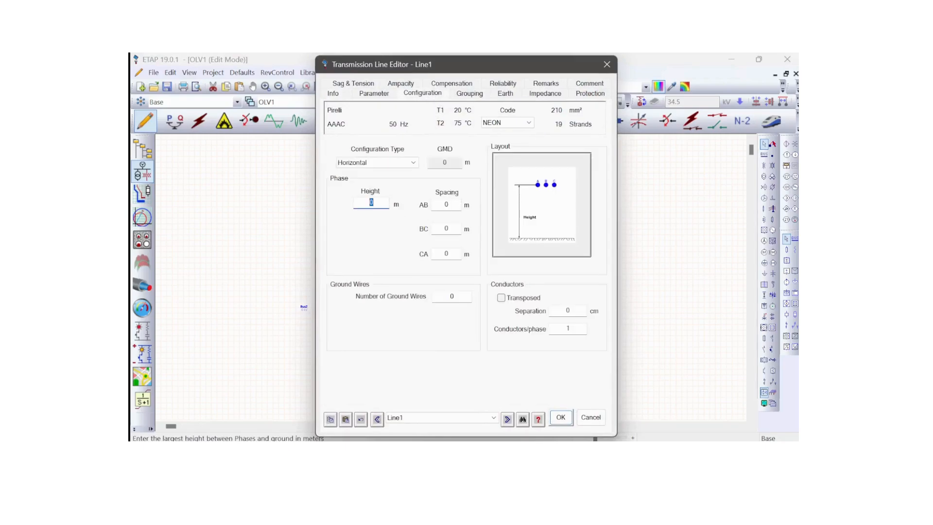
{"action": "type", "text": "18"}
{"action": "key", "text": "Tab"}
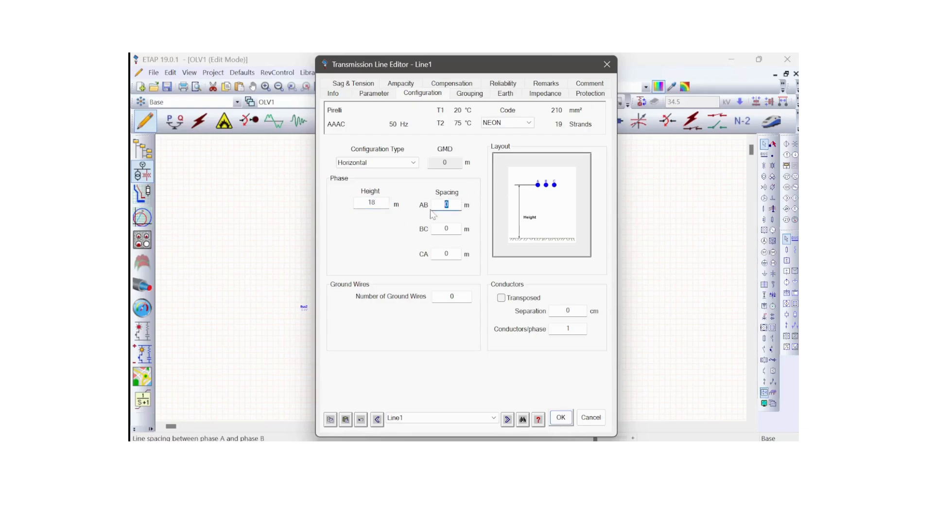
{"action": "type", "text": "1.5"}
{"action": "key", "text": "Tab"}
- Change Line1's configuration type to Vertical with 1 ground wire and accept the settings
{"action": "left_click", "coordinate": [411, 163]}
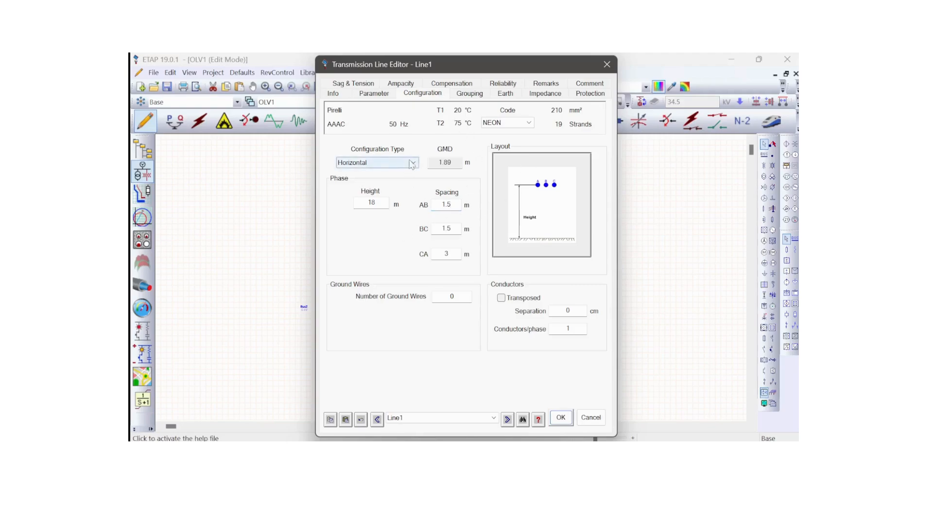
{"action": "left_click", "coordinate": [388, 181]}
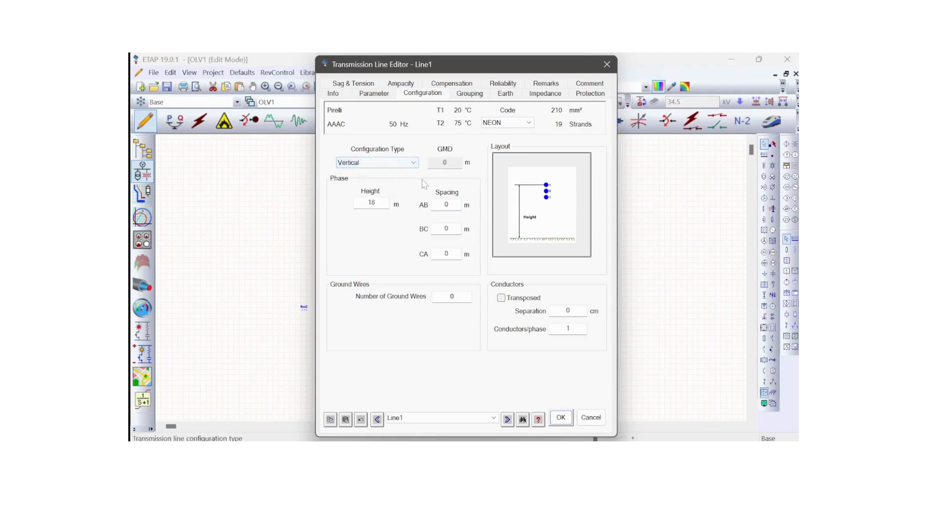
{"action": "left_click", "coordinate": [452, 296]}
{"action": "type", "text": "1"}
{"action": "key", "text": "Tab"}
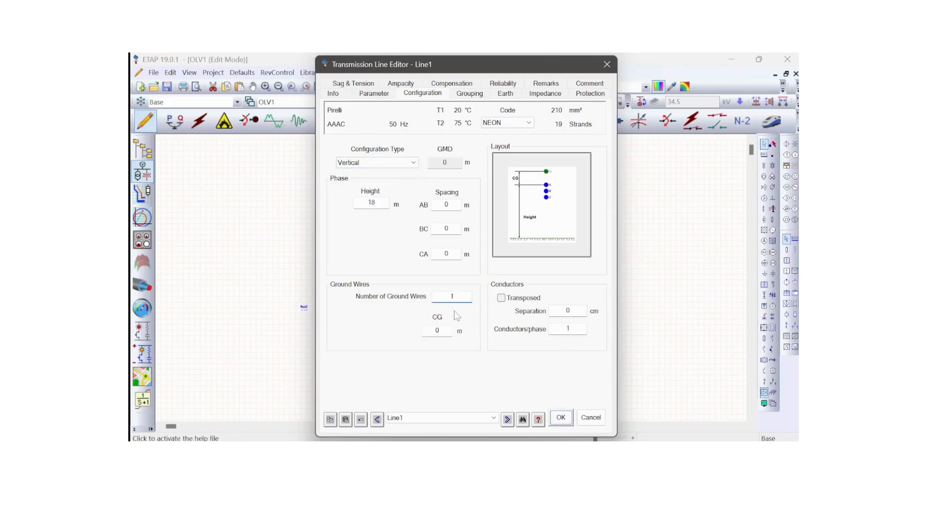
{"action": "left_click", "coordinate": [560, 417]}
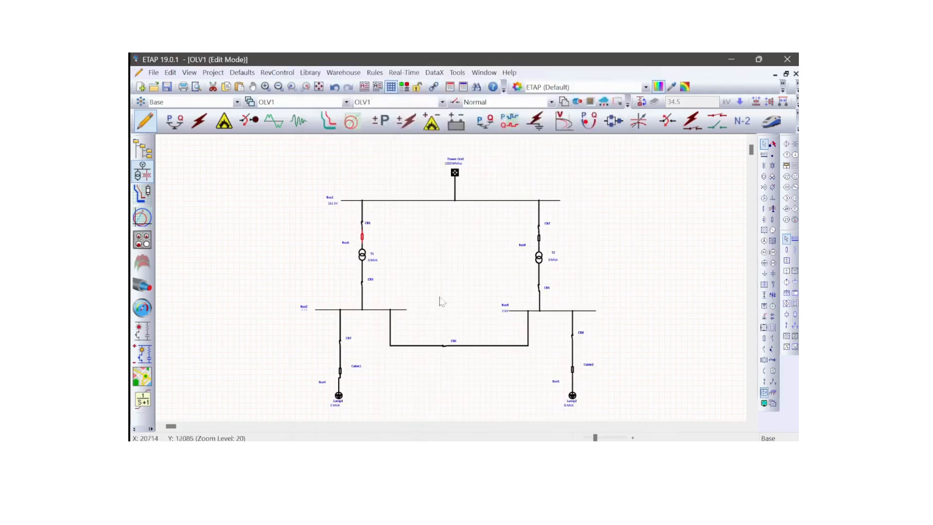
- Set transformer T1's secondary voltage to 33 kV and its rated power to 10 MVA
{"action": "double_click", "coordinate": [364, 256]}
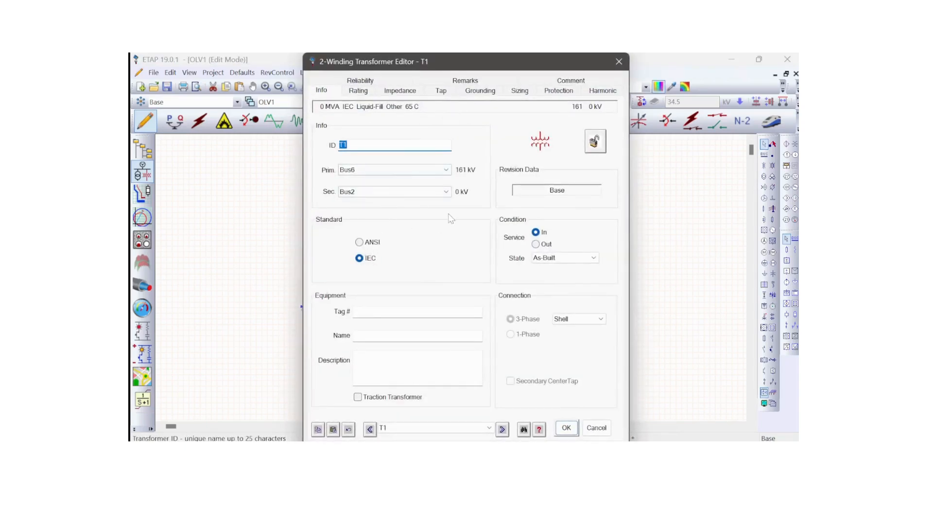
{"action": "left_click", "coordinate": [619, 62]}
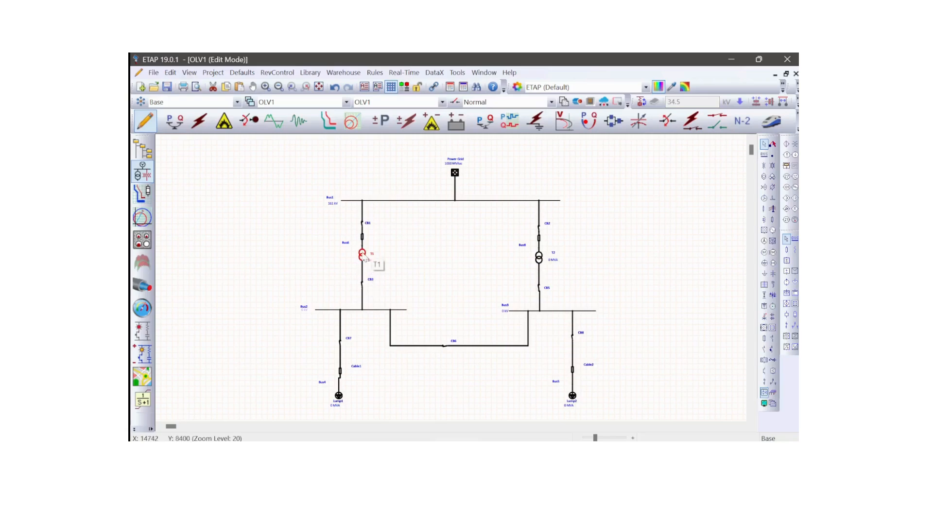
{"action": "double_click", "coordinate": [363, 256]}
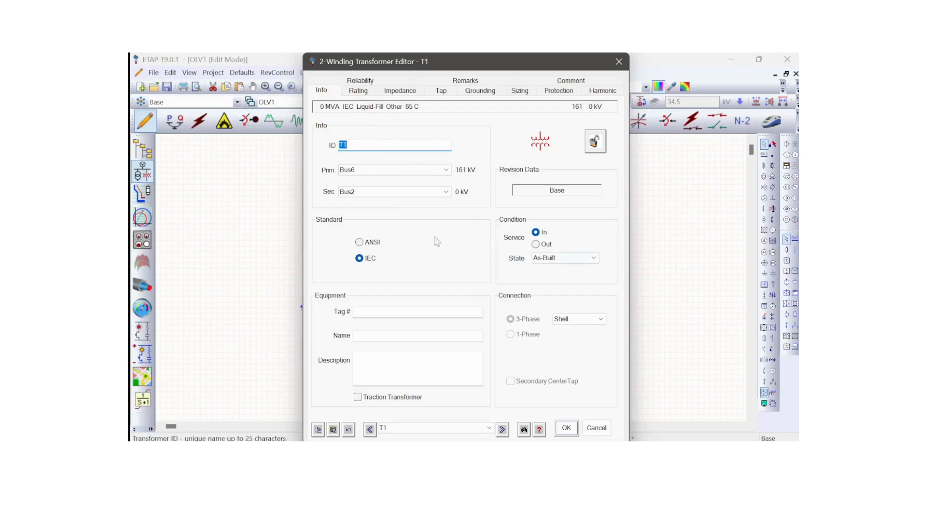
{"action": "left_click", "coordinate": [358, 91]}
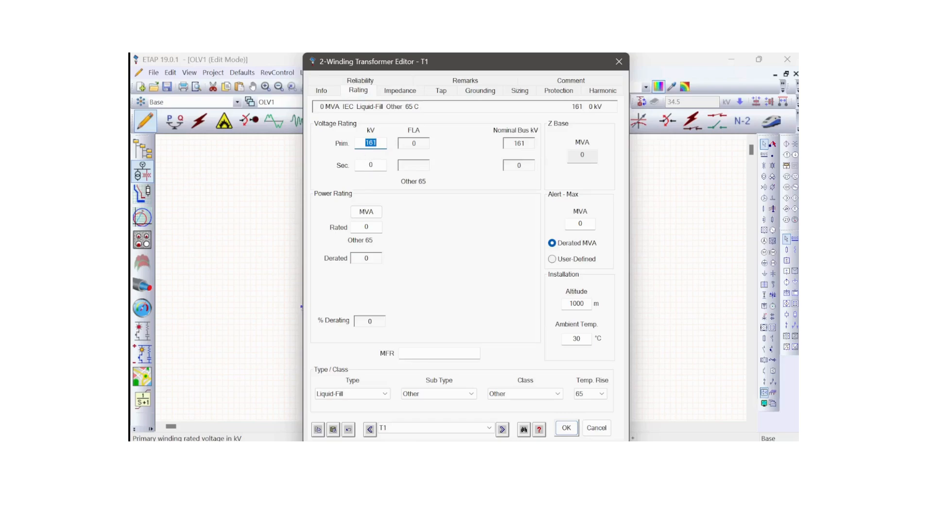
{"action": "left_click", "coordinate": [370, 165]}
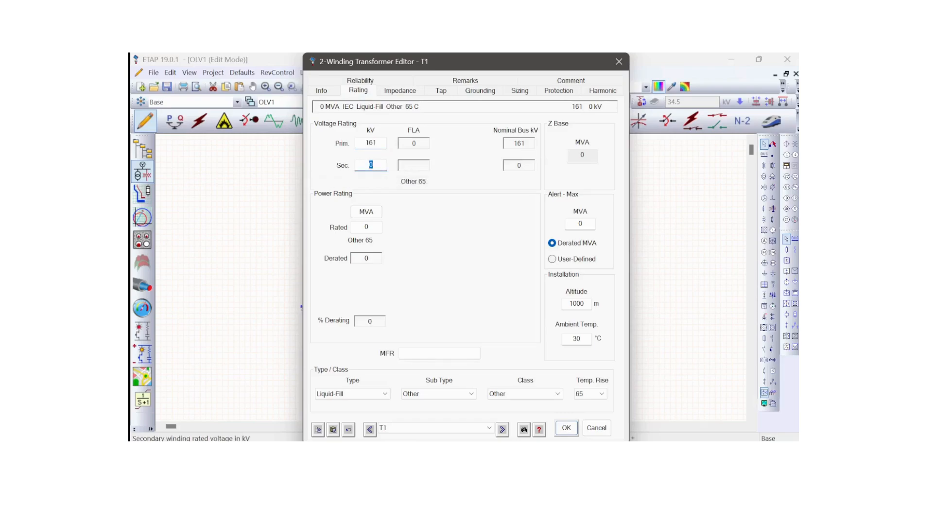
{"action": "left_click", "coordinate": [368, 226]}
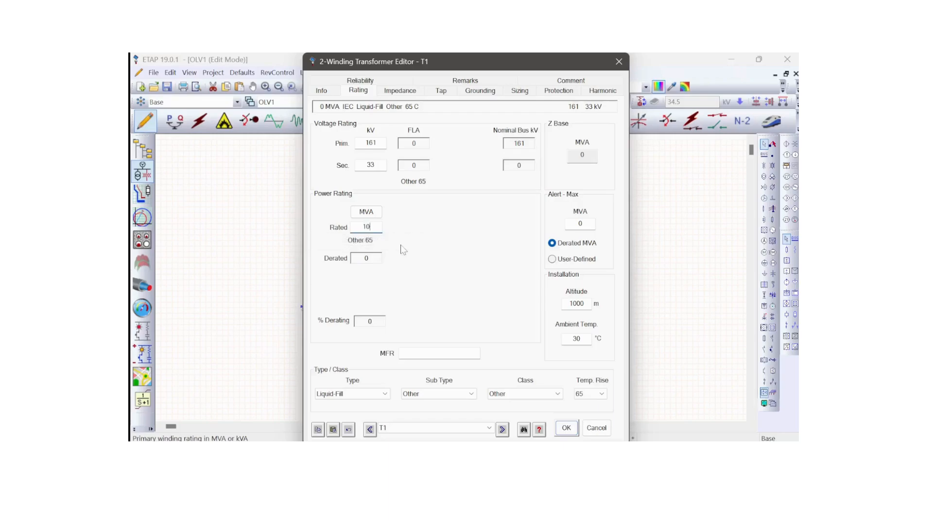
{"action": "type", "text": "10"}
{"action": "key", "text": "Tab"}
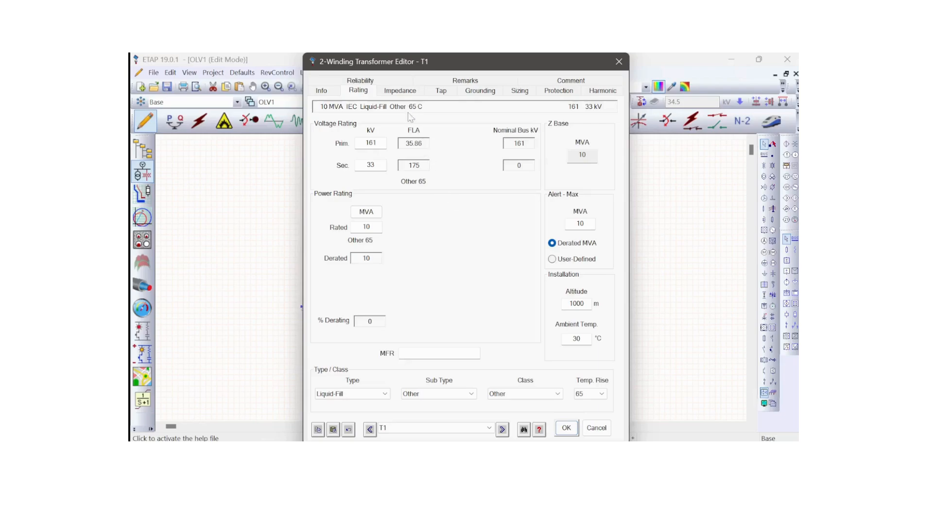
- Apply typical impedance and X/R values and typical no-load test data to transformer T1
{"action": "left_click", "coordinate": [397, 92]}
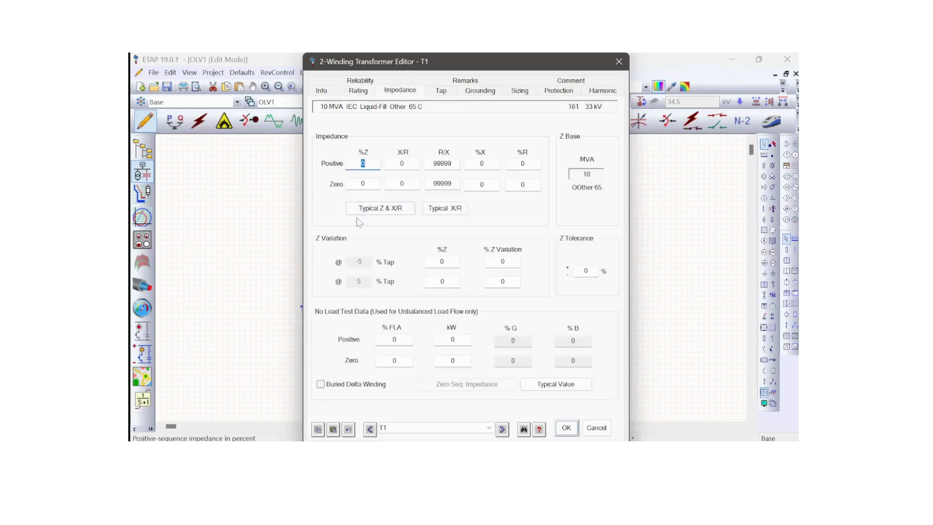
{"action": "left_click", "coordinate": [391, 213]}
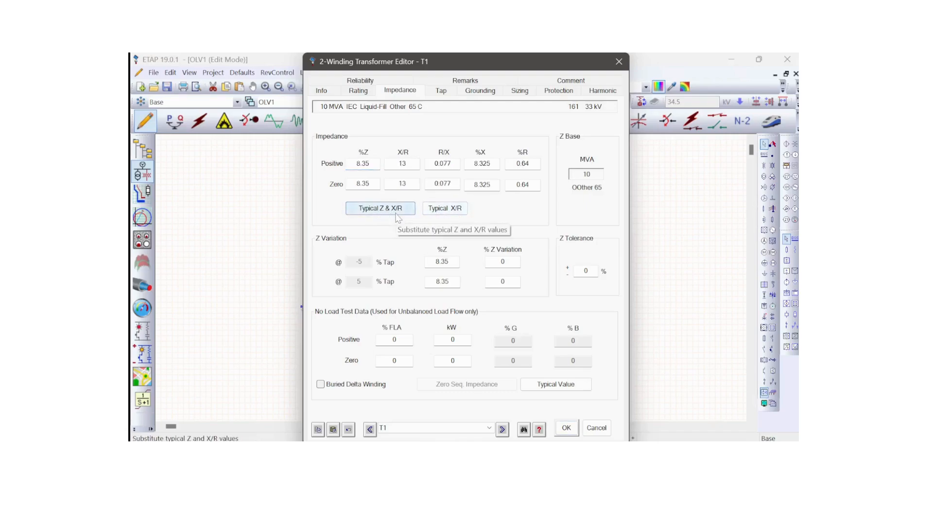
{"action": "left_click", "coordinate": [458, 212]}
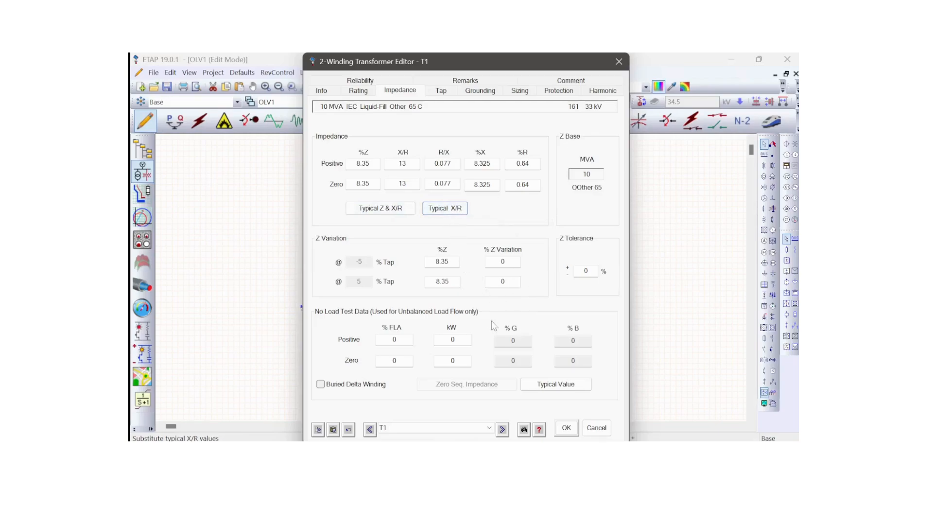
{"action": "left_click", "coordinate": [569, 386]}
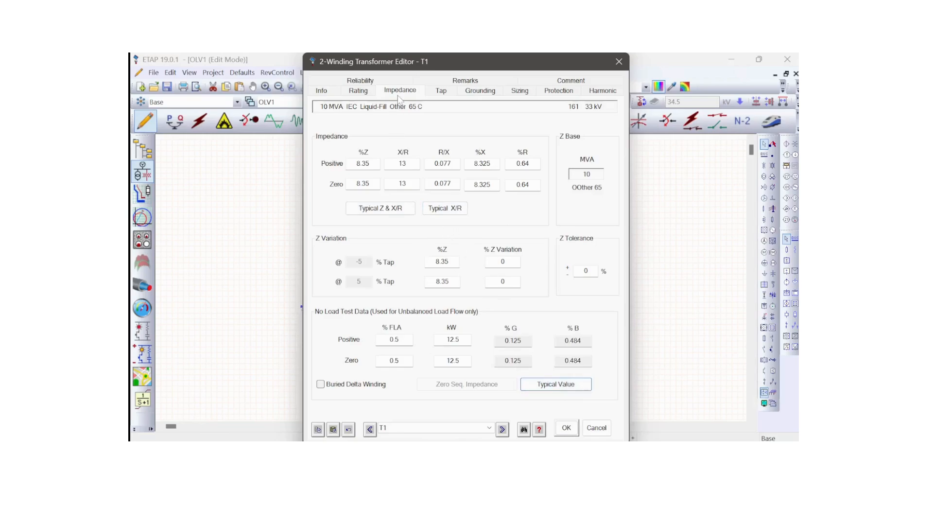
- Accept transformer T1's settings and copy its data to the default transformer element
{"action": "left_click", "coordinate": [567, 428]}
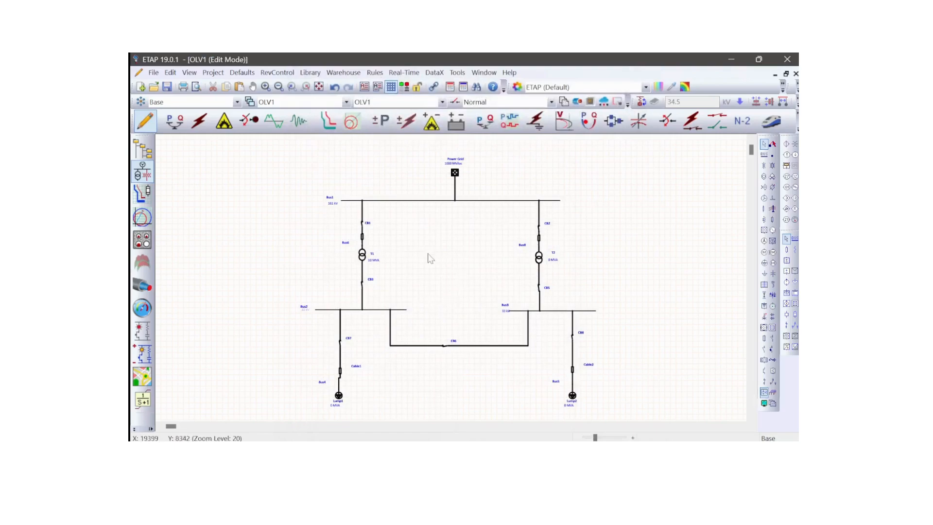
{"action": "double_click", "coordinate": [362, 256]}
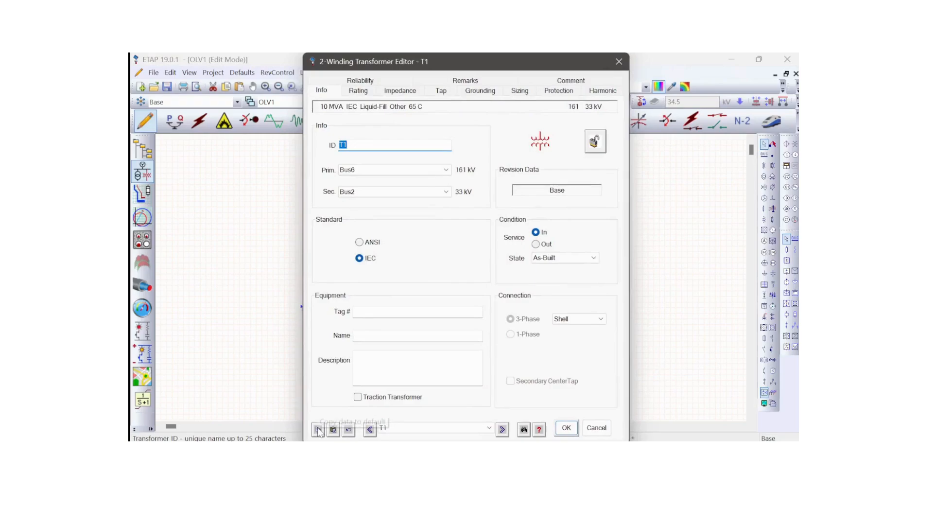
{"action": "left_click", "coordinate": [524, 429]}
{"action": "left_click", "coordinate": [533, 283]}
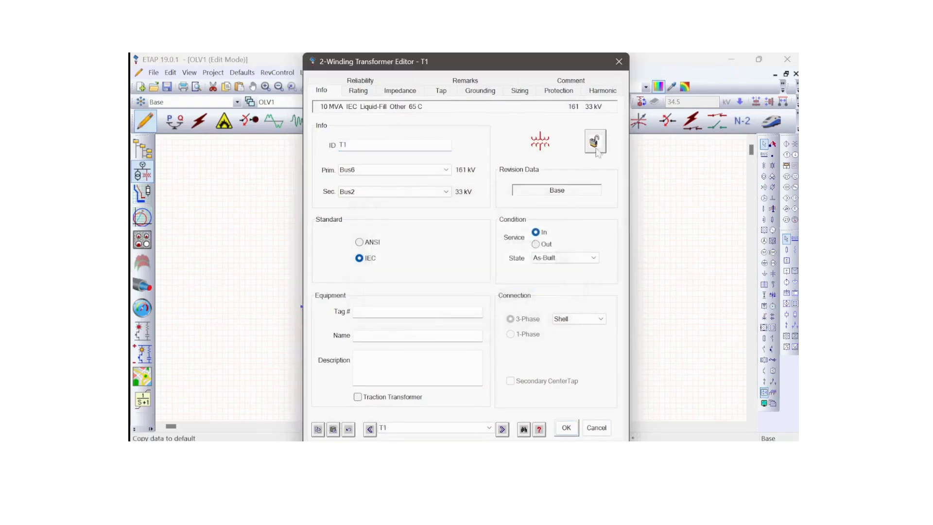
{"action": "left_click", "coordinate": [618, 62]}
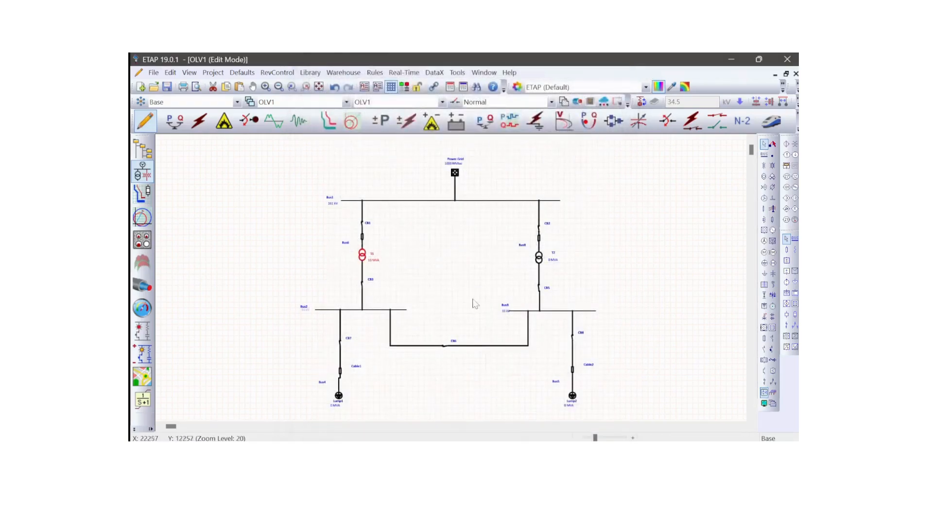
- Paste the default transformer data into T2, check its rating and accept the settings
{"action": "double_click", "coordinate": [539, 259]}
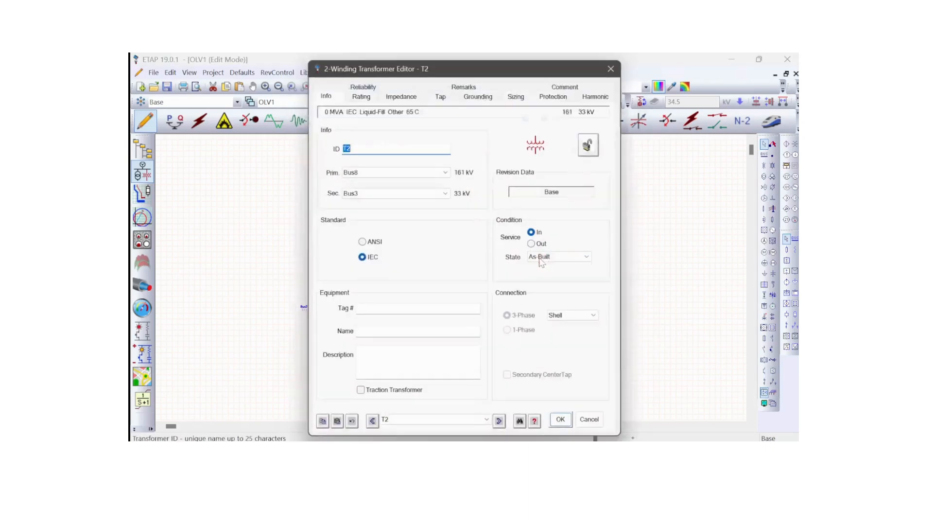
{"action": "left_click", "coordinate": [333, 429]}
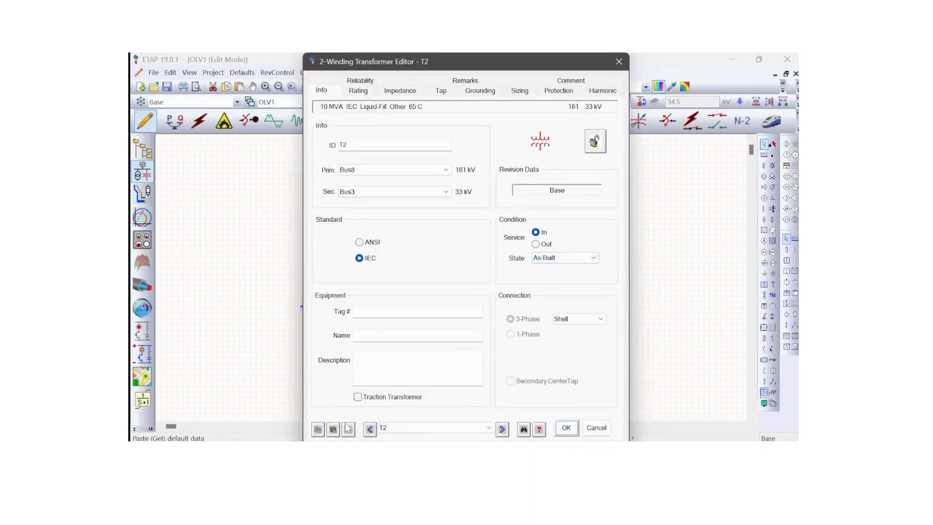
{"action": "left_click", "coordinate": [360, 82]}
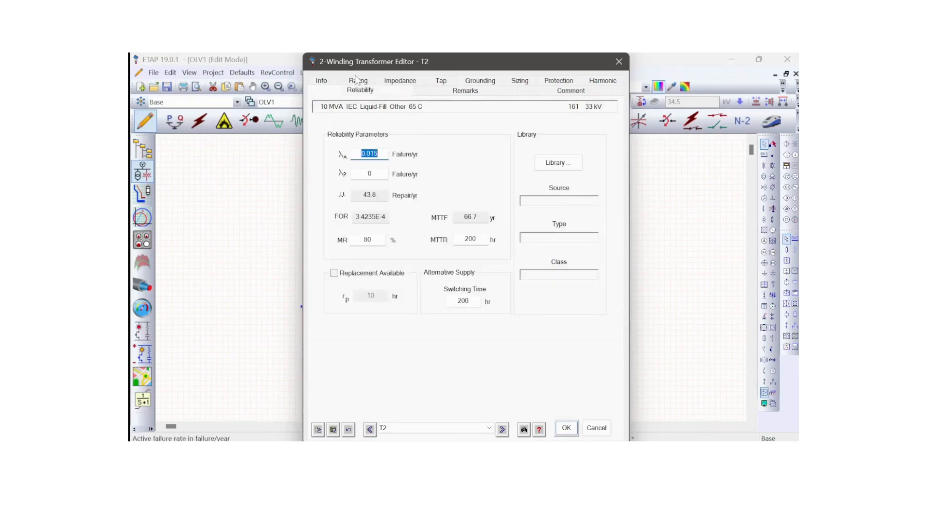
{"action": "left_click", "coordinate": [359, 81]}
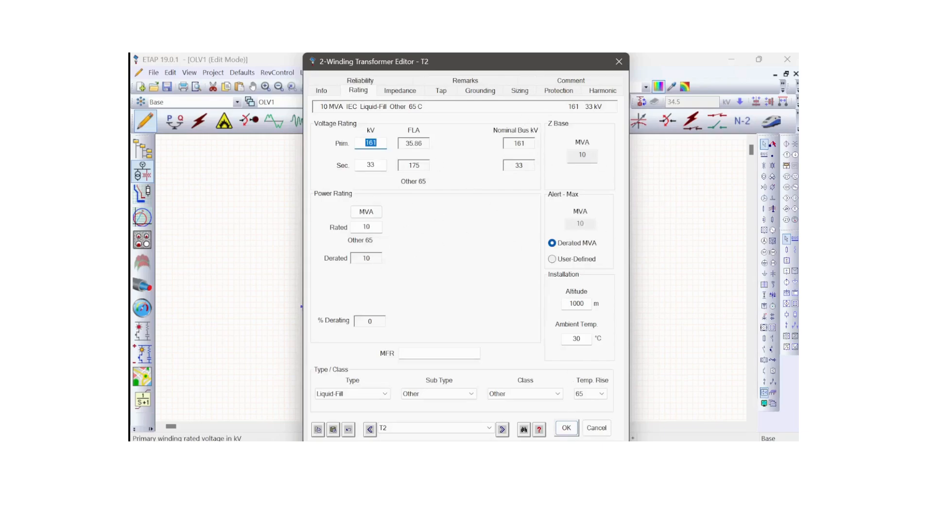
{"action": "left_click", "coordinate": [567, 428]}
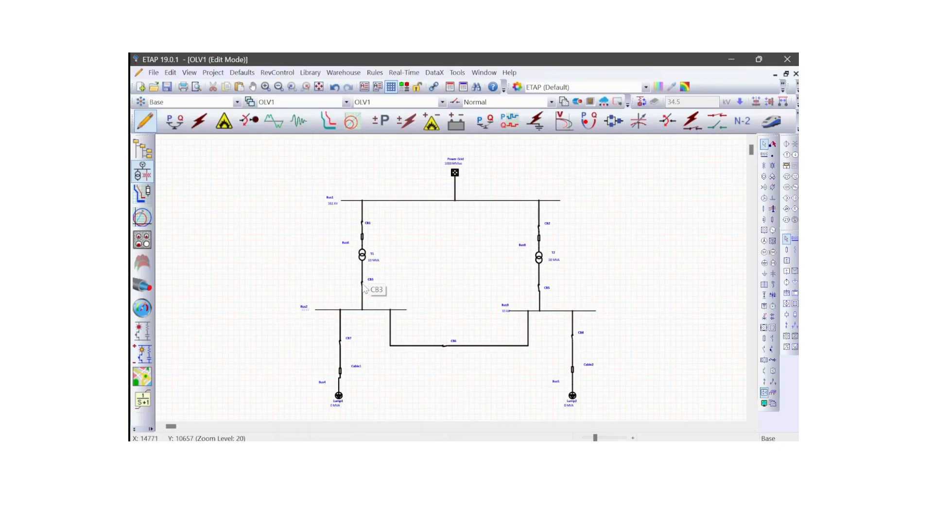
- Assign the IEC Alstom OX breaker rated 36 kV and 1250 A from the library to breaker CB3
{"action": "double_click", "coordinate": [363, 287]}
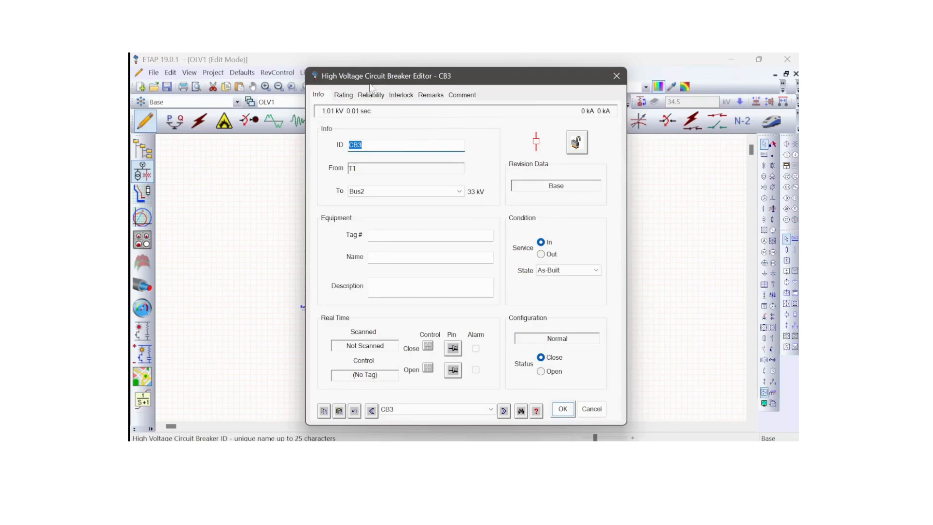
{"action": "left_click", "coordinate": [342, 95]}
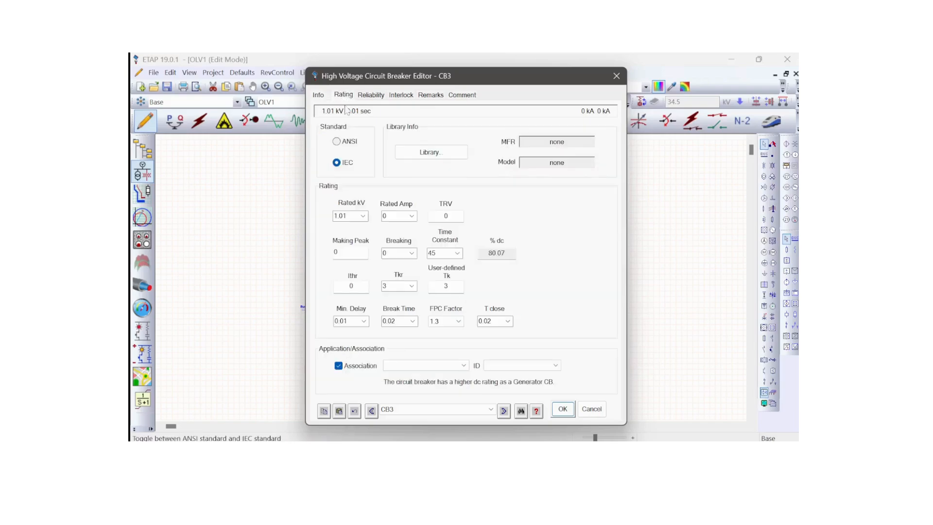
{"action": "left_click", "coordinate": [440, 154]}
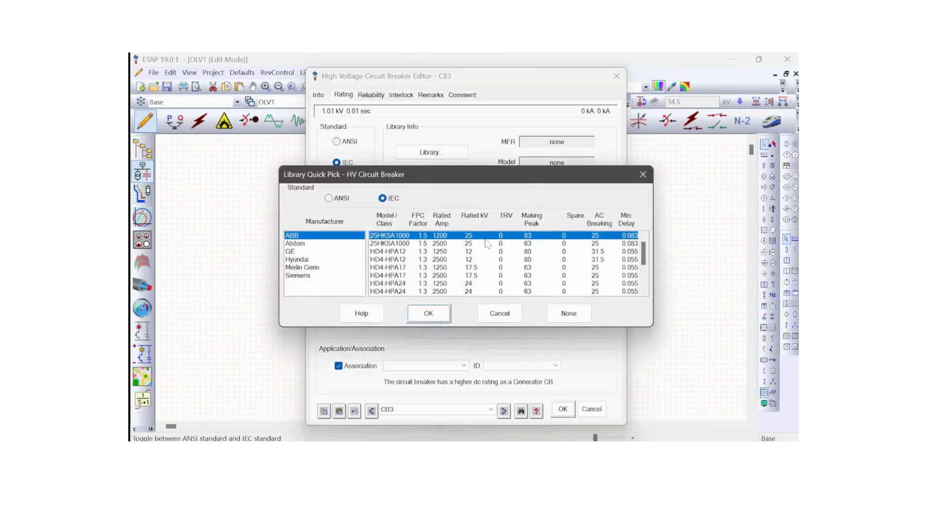
{"action": "scroll", "coordinate": [475, 281], "scroll_direction": "down", "scroll_amount": 2}
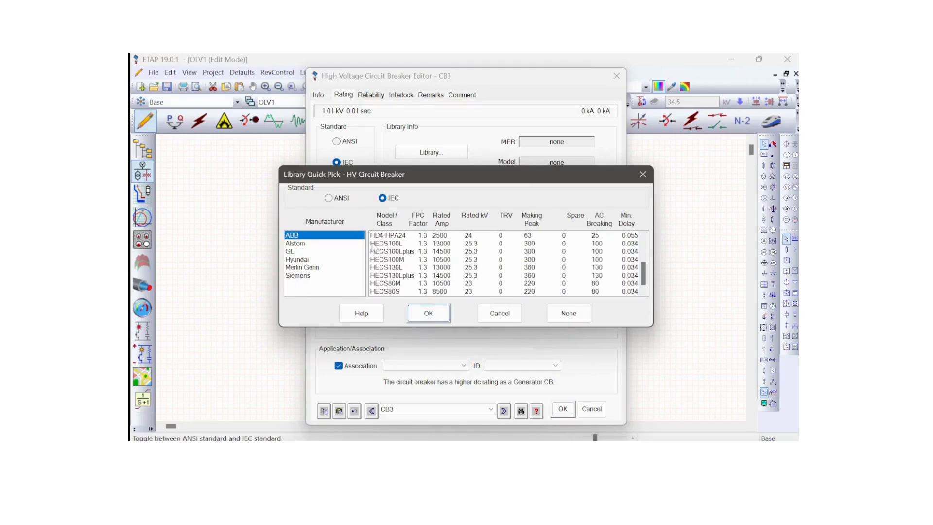
{"action": "left_click", "coordinate": [304, 244]}
{"action": "scroll", "coordinate": [474, 274], "scroll_direction": "down", "scroll_amount": 3}
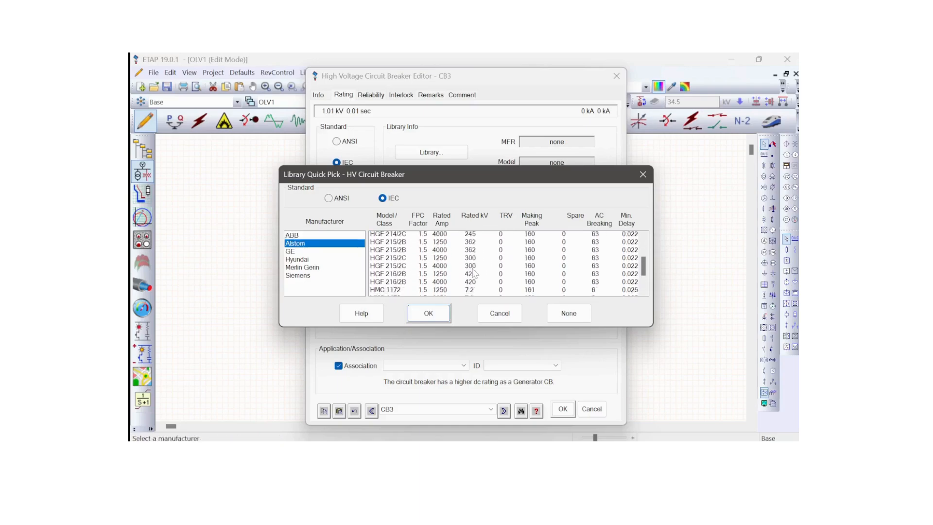
{"action": "scroll", "coordinate": [474, 274], "scroll_direction": "down", "scroll_amount": 1}
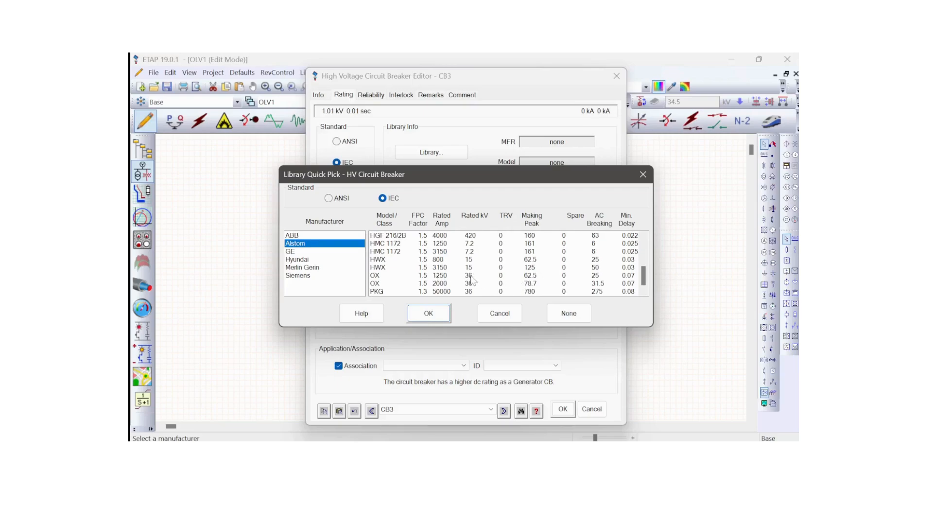
{"action": "left_click", "coordinate": [470, 276]}
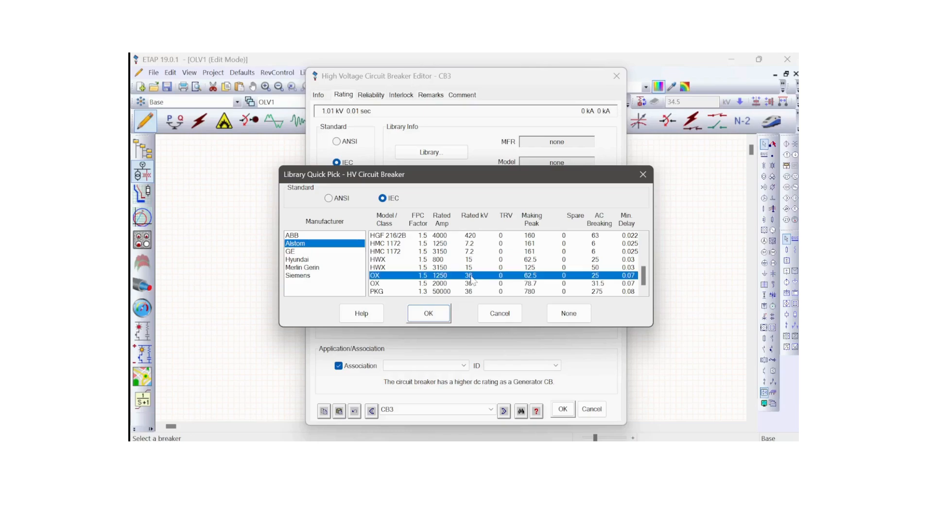
{"action": "left_click", "coordinate": [430, 313]}
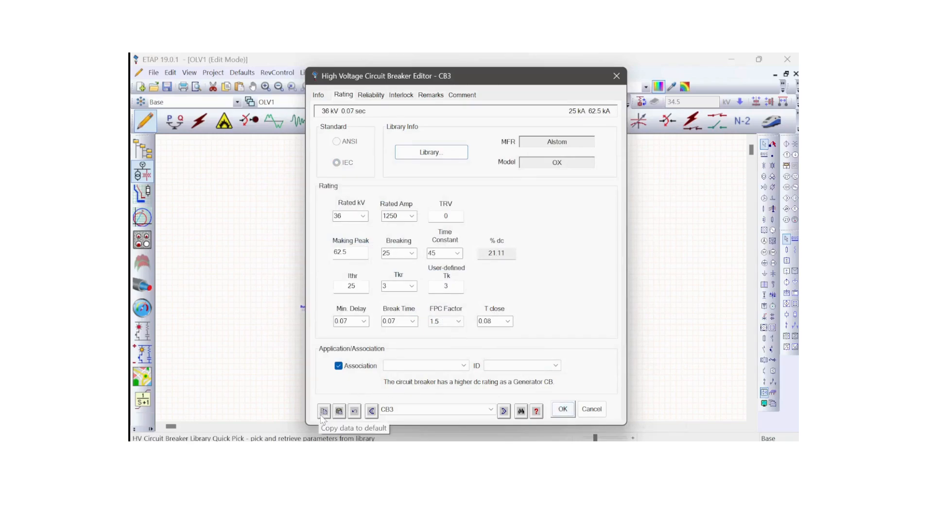
{"action": "left_click", "coordinate": [563, 408]}
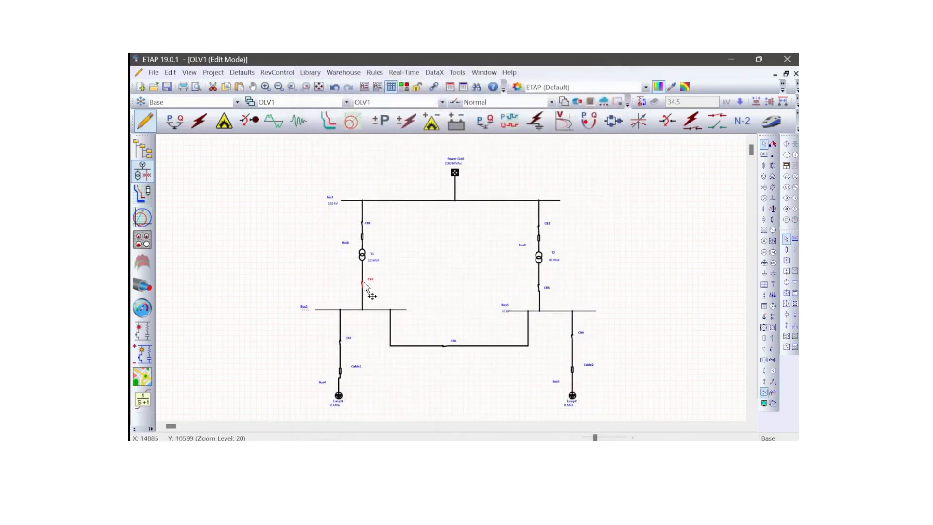
- Copy CB3's data to the default high-voltage circuit breaker element
{"action": "double_click", "coordinate": [364, 284]}
{"action": "left_click", "coordinate": [324, 412]}
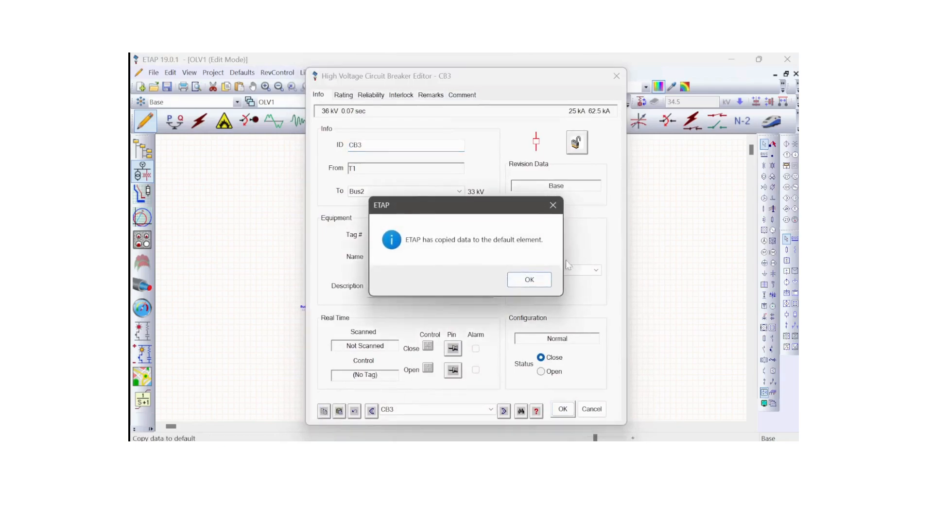
{"action": "left_click", "coordinate": [531, 278]}
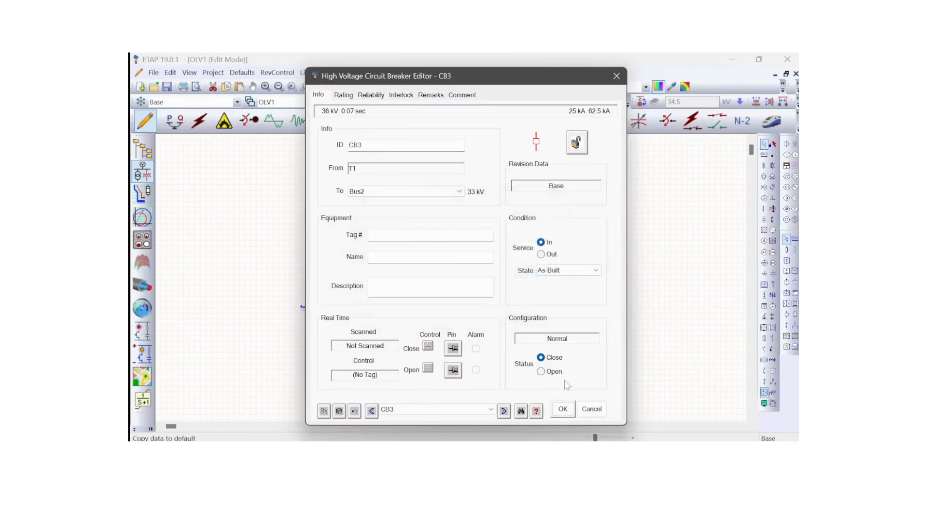
{"action": "left_click", "coordinate": [562, 409]}
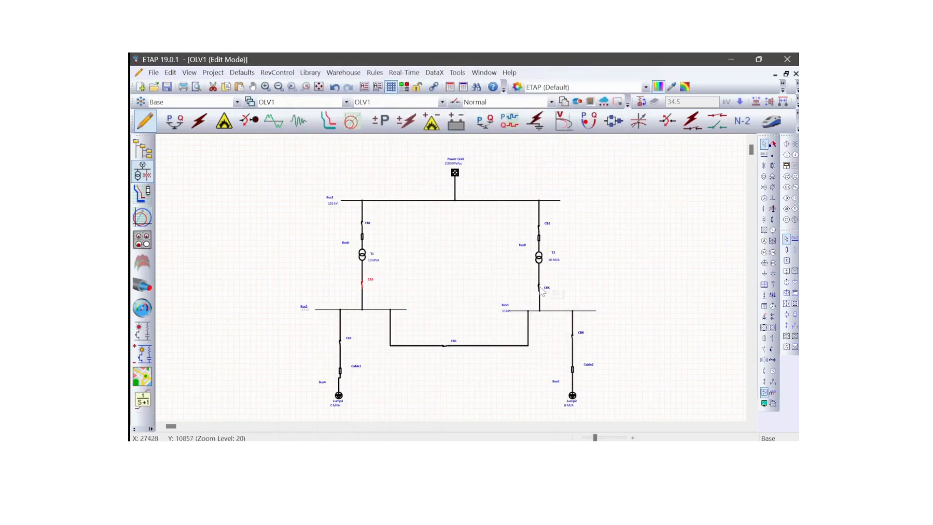
- Paste the default breaker data into circuit breakers CB5 and CB7
{"action": "double_click", "coordinate": [542, 289]}
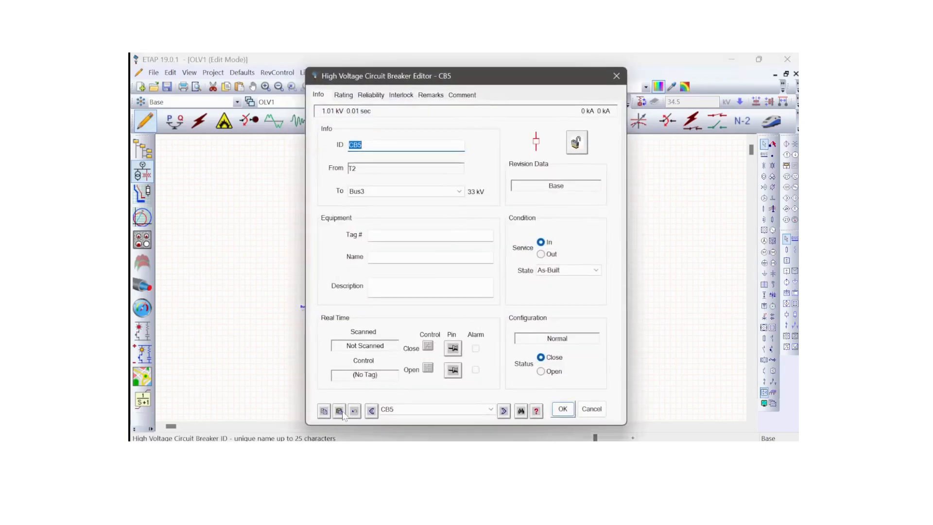
{"action": "left_click", "coordinate": [339, 411]}
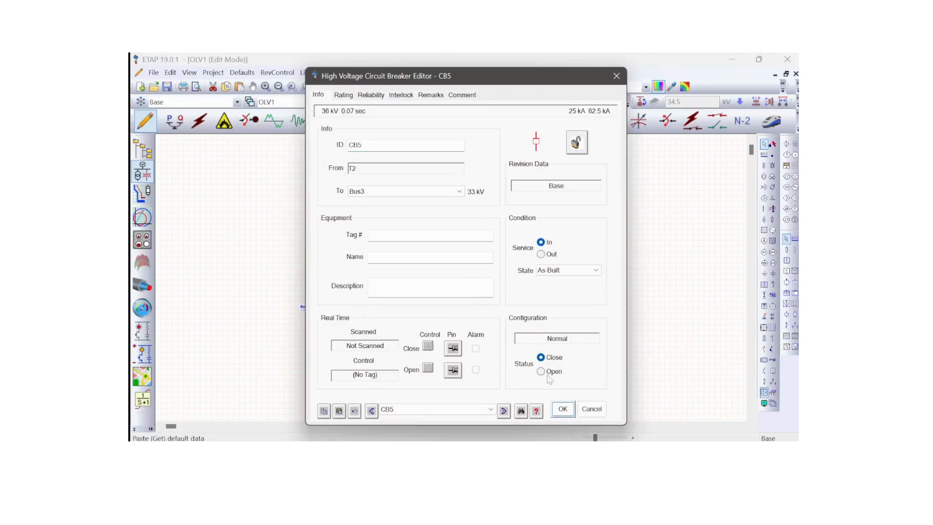
{"action": "left_click", "coordinate": [562, 409]}
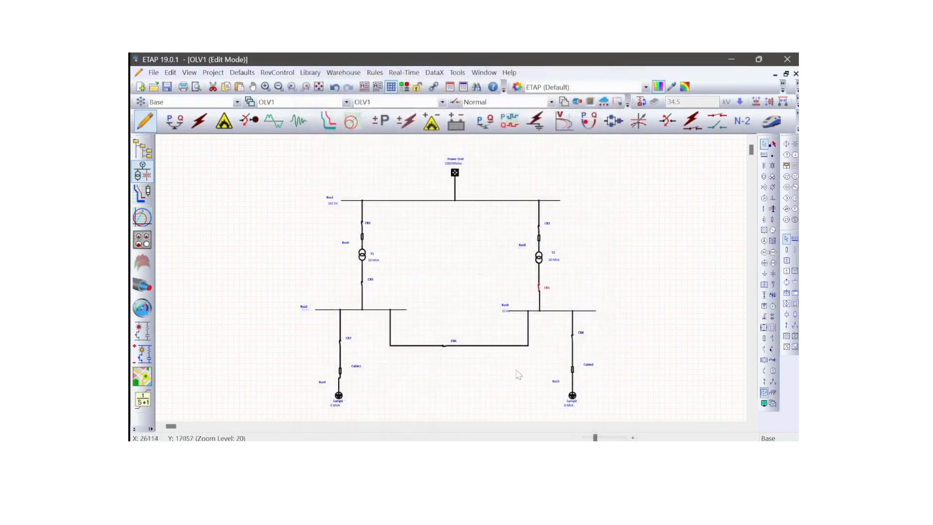
{"action": "double_click", "coordinate": [340, 346]}
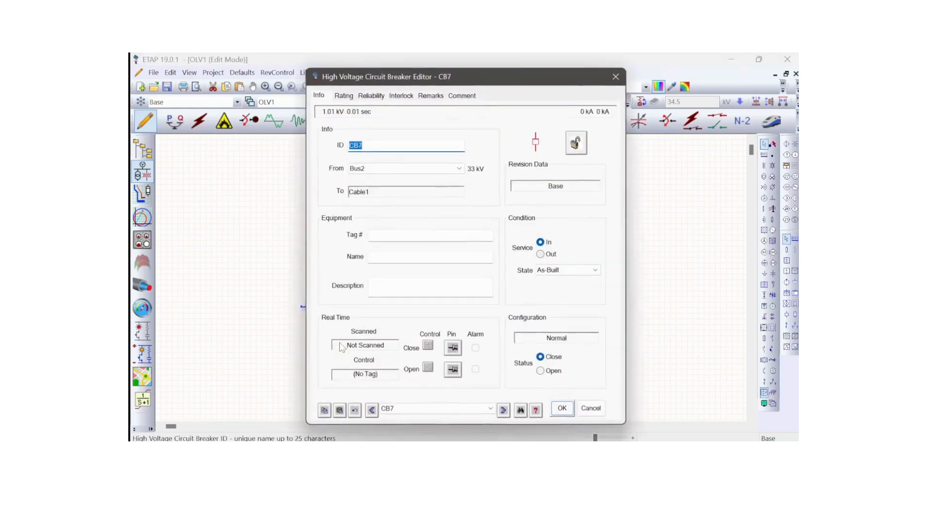
{"action": "left_click", "coordinate": [340, 411]}
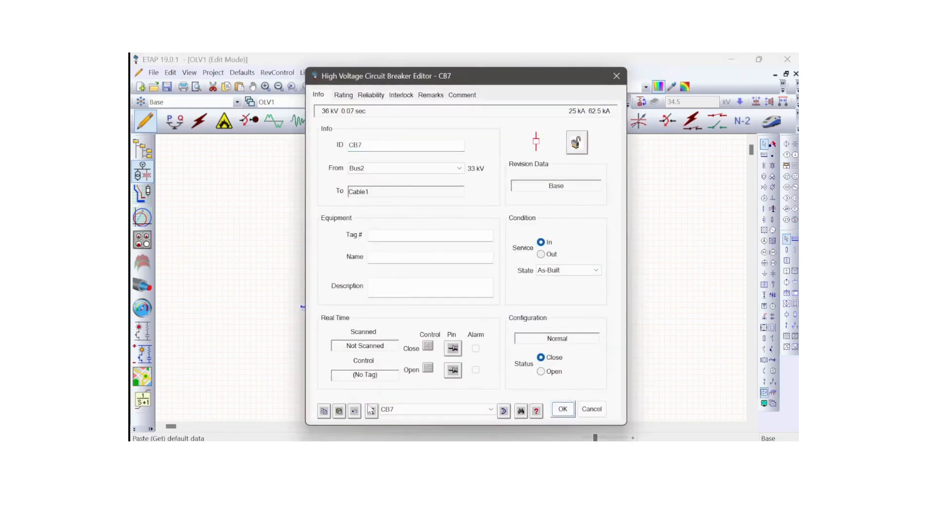
{"action": "left_click", "coordinate": [563, 409]}
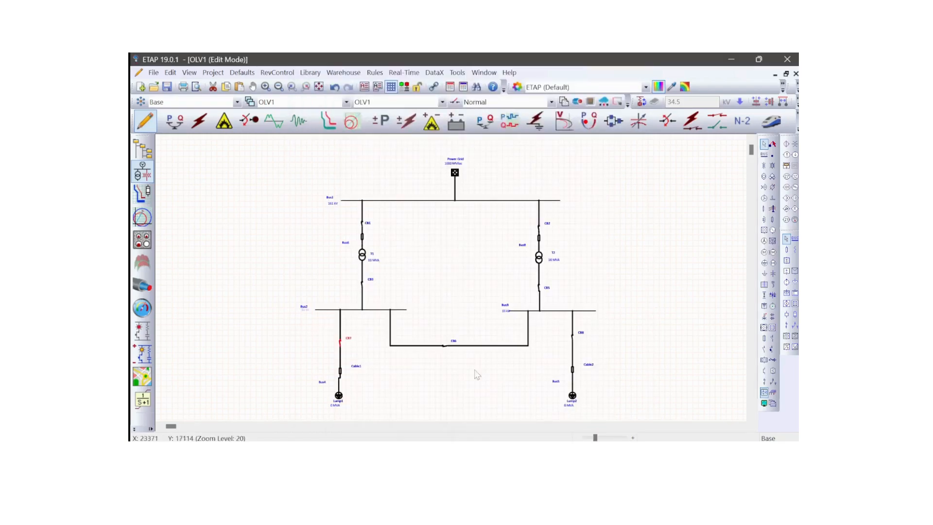
- Paste the default breaker data into bus-tie breaker CB6 and feeder breaker CB8
{"action": "double_click", "coordinate": [443, 345]}
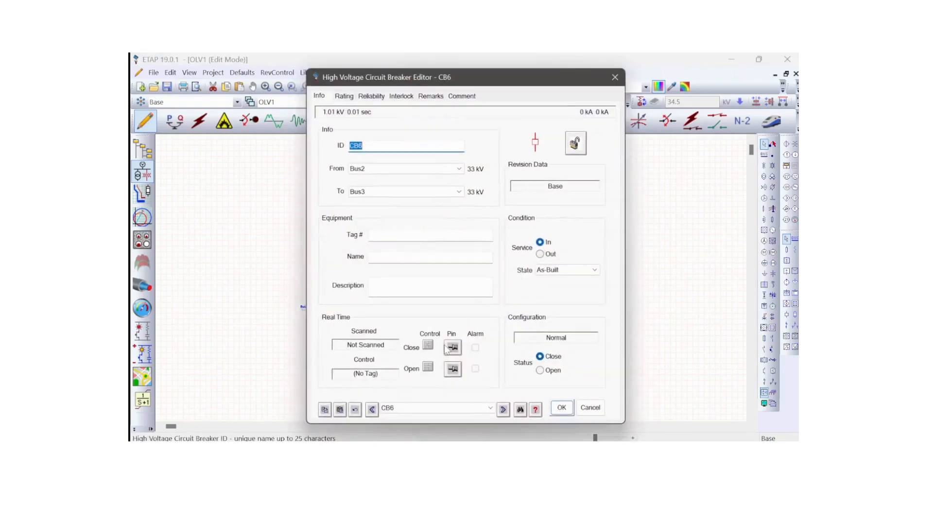
{"action": "left_click", "coordinate": [340, 411]}
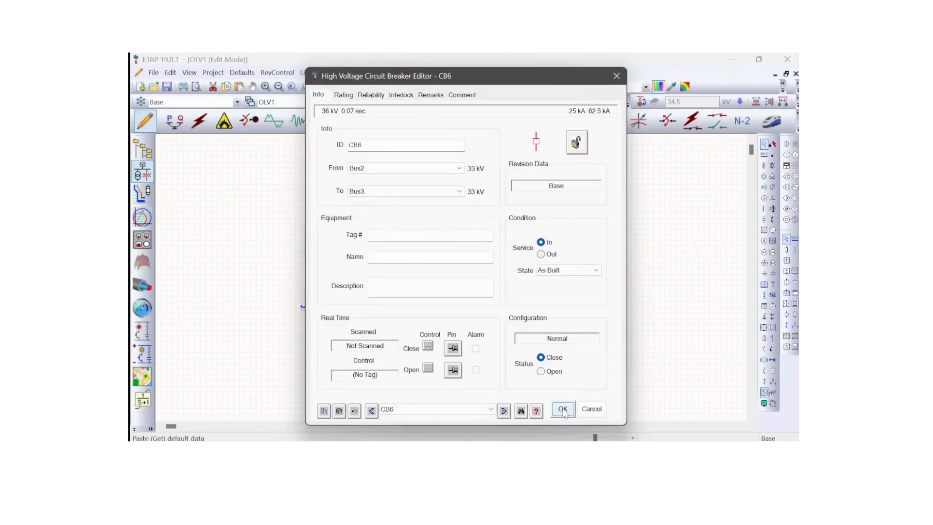
{"action": "left_click", "coordinate": [562, 410]}
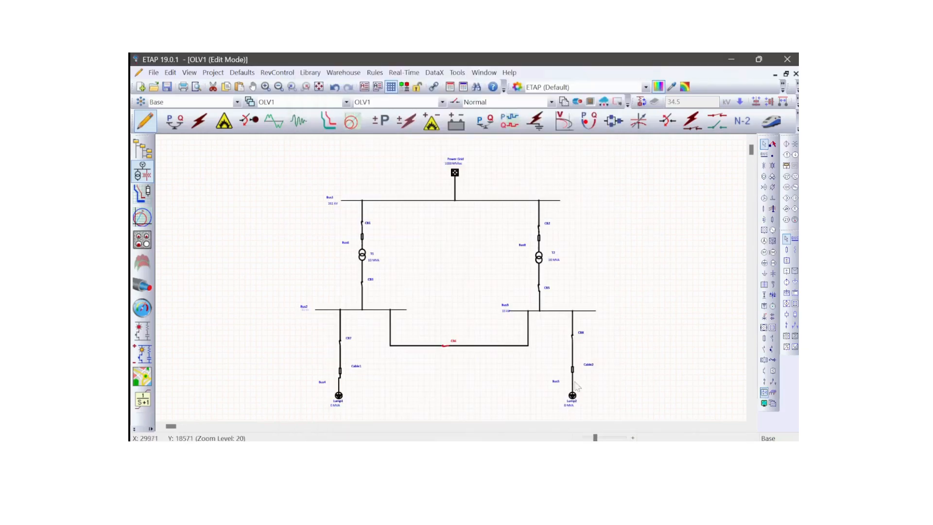
{"action": "double_click", "coordinate": [573, 342]}
{"action": "left_click", "coordinate": [340, 411]}
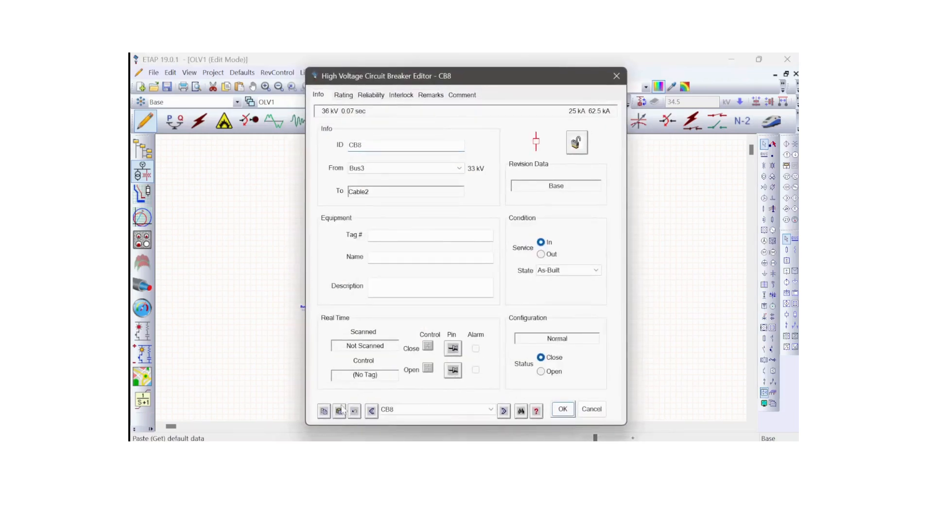
{"action": "left_click", "coordinate": [563, 409]}
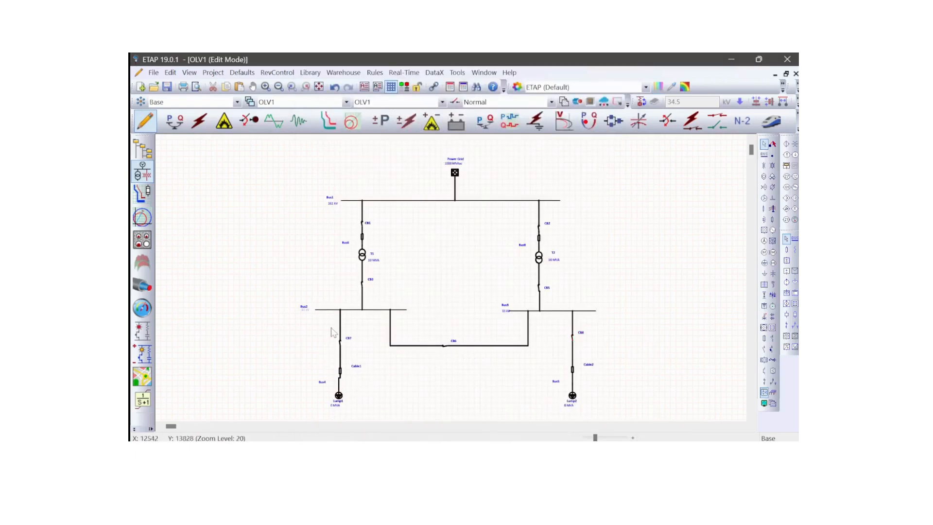
- Align CB7, Cable1, Bus4 and the lumped load below Bus2 in one straight vertical line
{"action": "left_click_drag", "start_coordinate": [356, 399], "coordinate": [361, 411]}
{"action": "left_click", "coordinate": [756, 102]}
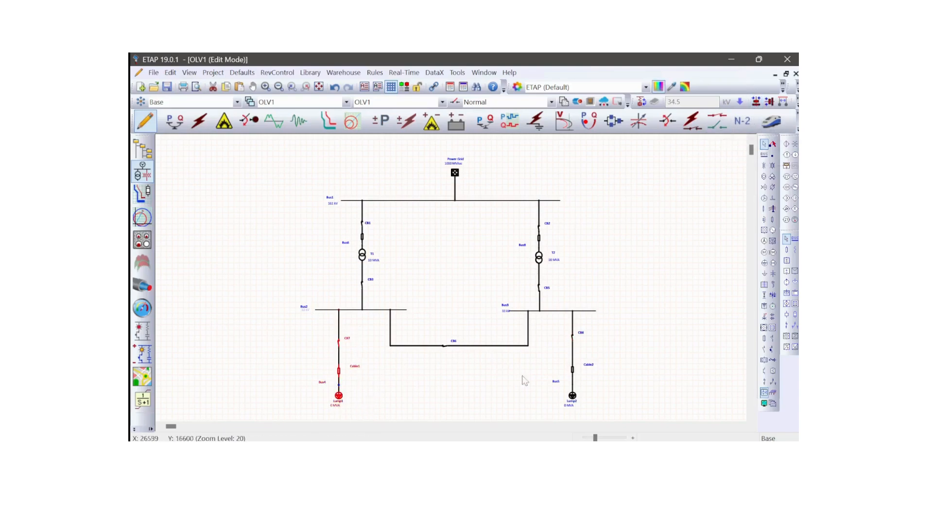
{"action": "left_click", "coordinate": [563, 333]}
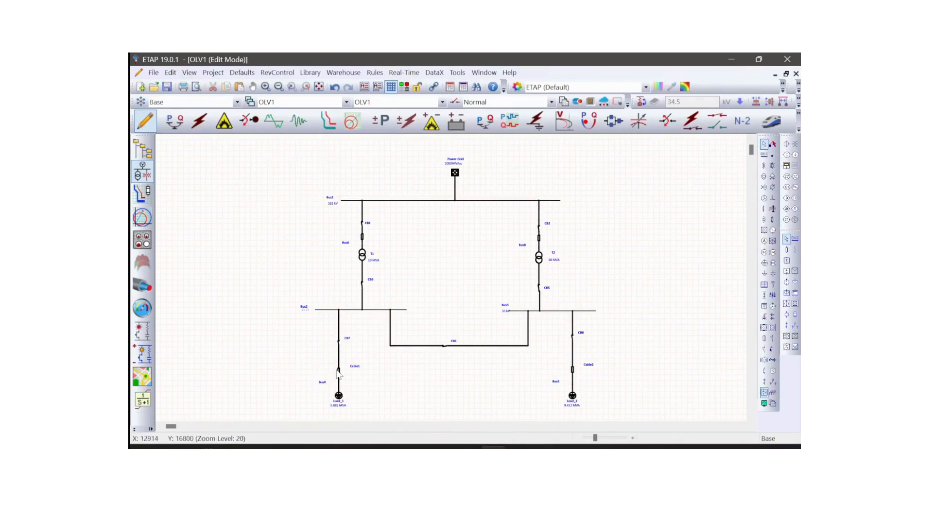
- Set Cable1's length to 100 m and assign it the BS6622 33 kV 1/C copper EPR library cable in size 120 mm²
{"action": "left_click", "coordinate": [339, 371]}
{"action": "double_click", "coordinate": [340, 372]}
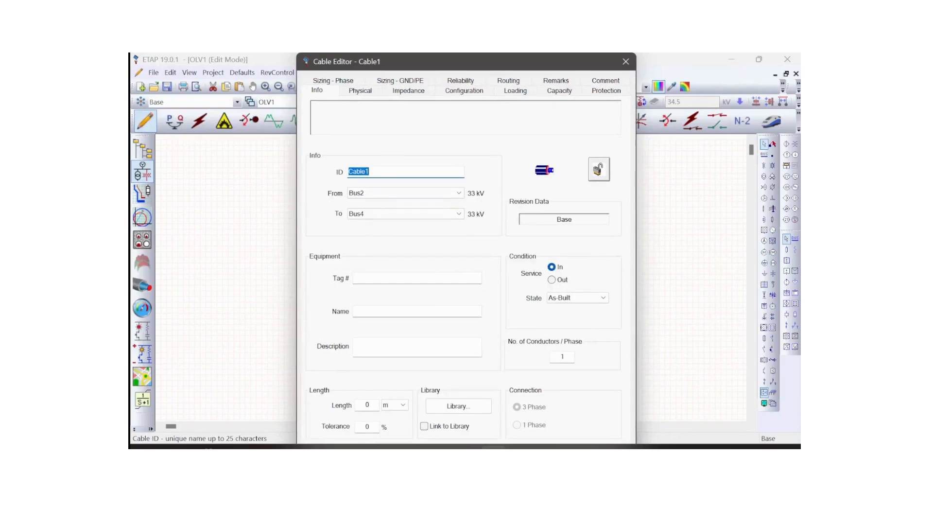
{"action": "left_click", "coordinate": [367, 405]}
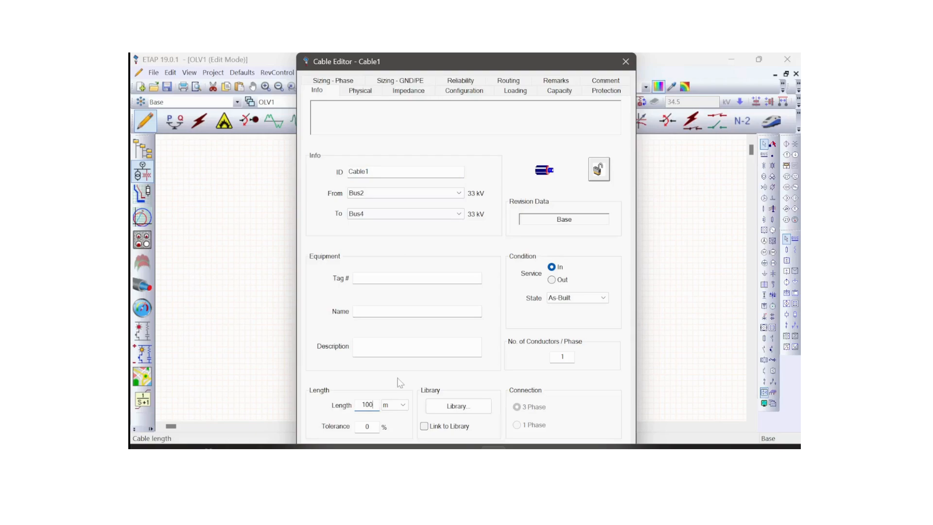
{"action": "left_click", "coordinate": [465, 412]}
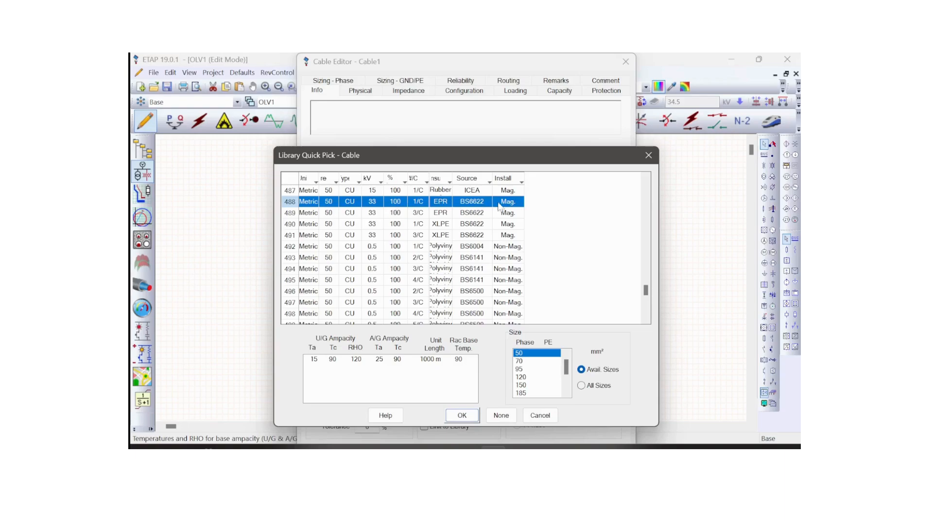
{"action": "left_click", "coordinate": [524, 377]}
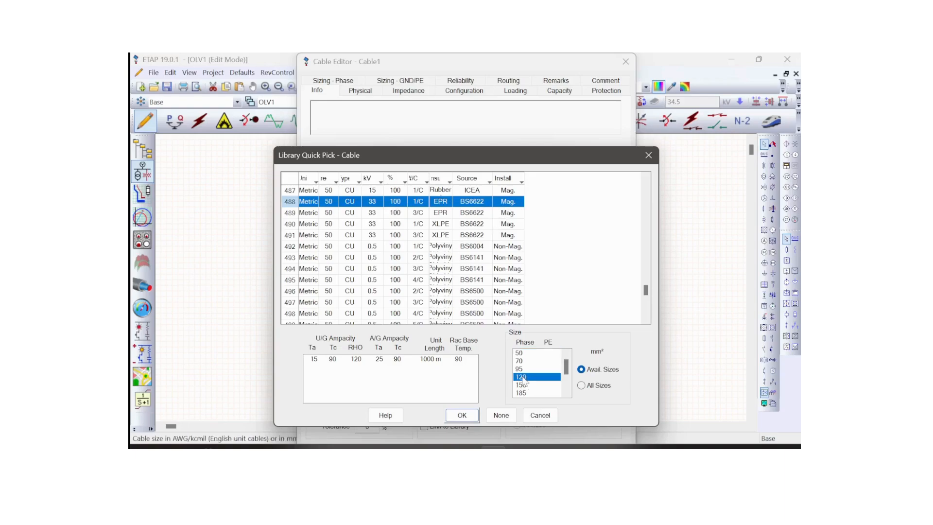
{"action": "left_click", "coordinate": [462, 416]}
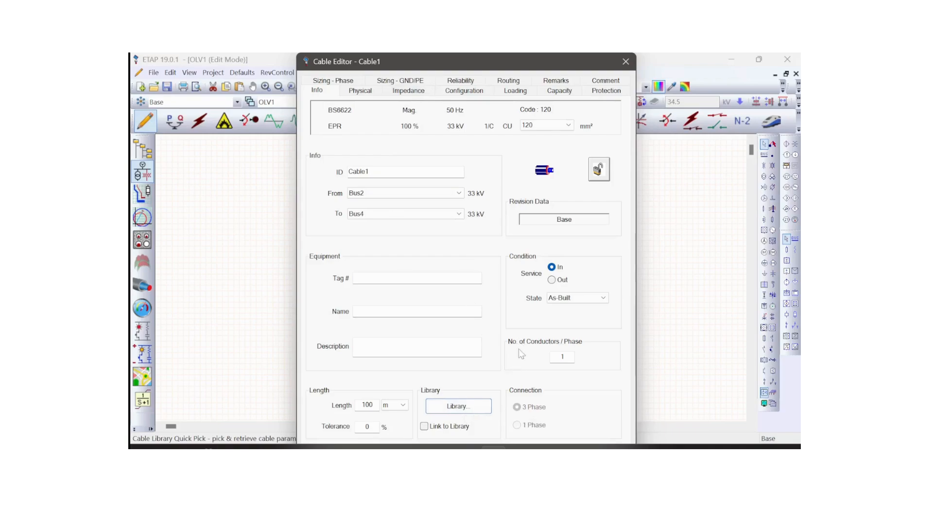
{"action": "key", "text": "Return"}
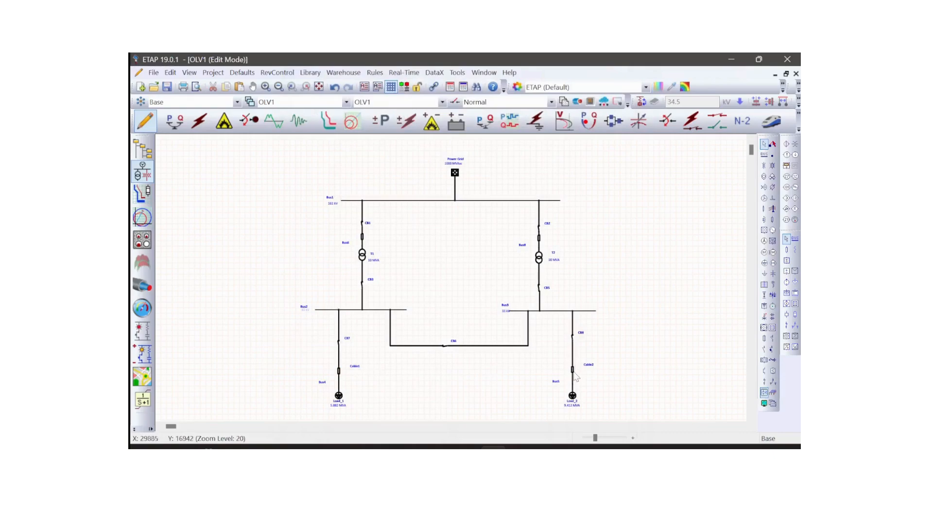
- Give Cable2 a length of 100 m and the BS6622 33 kV 1/C copper EPR library cable in size 120 mm²
{"action": "double_click", "coordinate": [572, 370]}
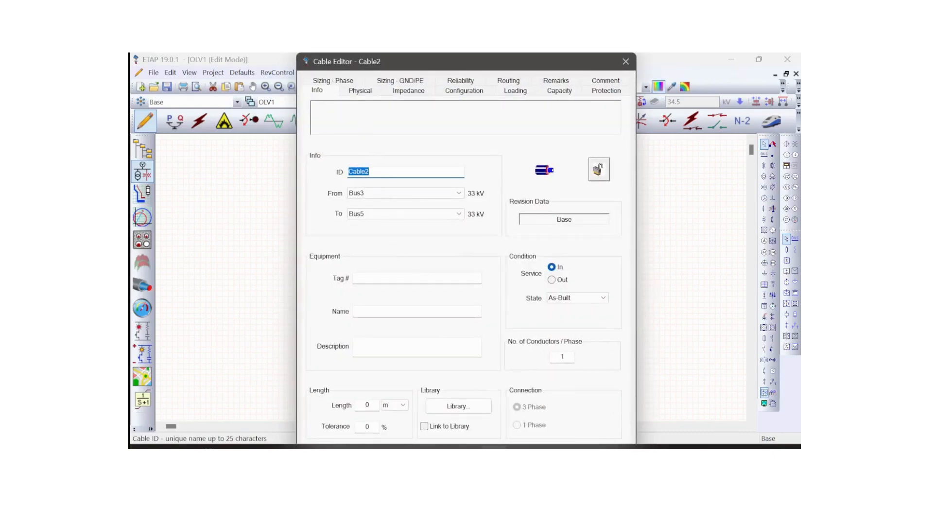
{"action": "left_click", "coordinate": [368, 404]}
{"action": "type", "text": "100"}
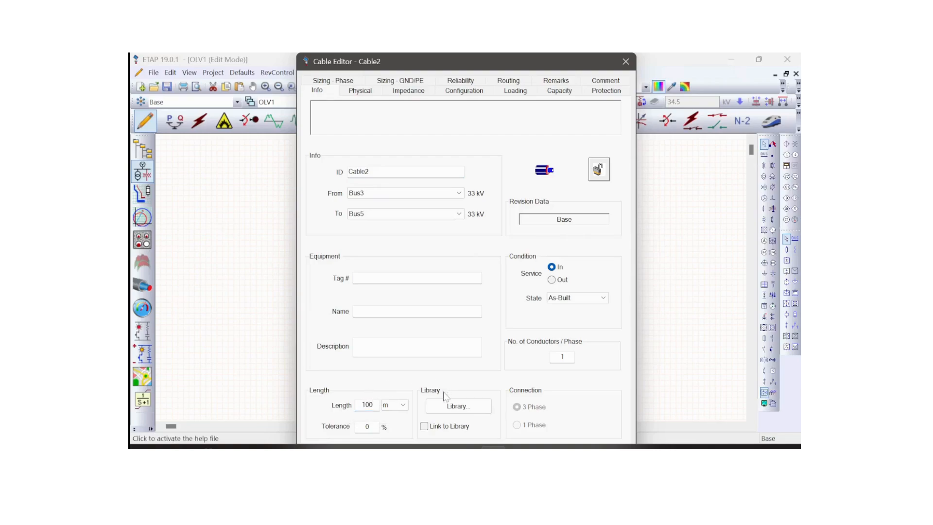
{"action": "left_click", "coordinate": [458, 406]}
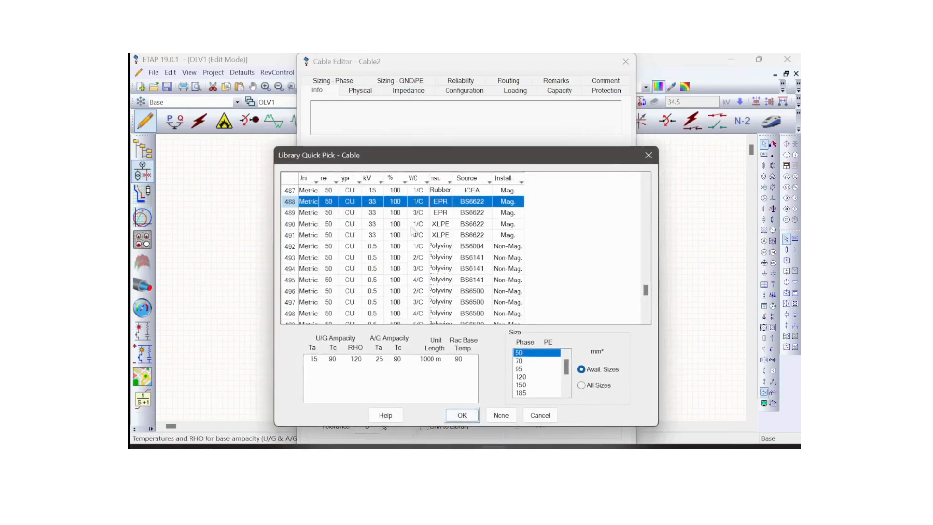
{"action": "left_click", "coordinate": [528, 378]}
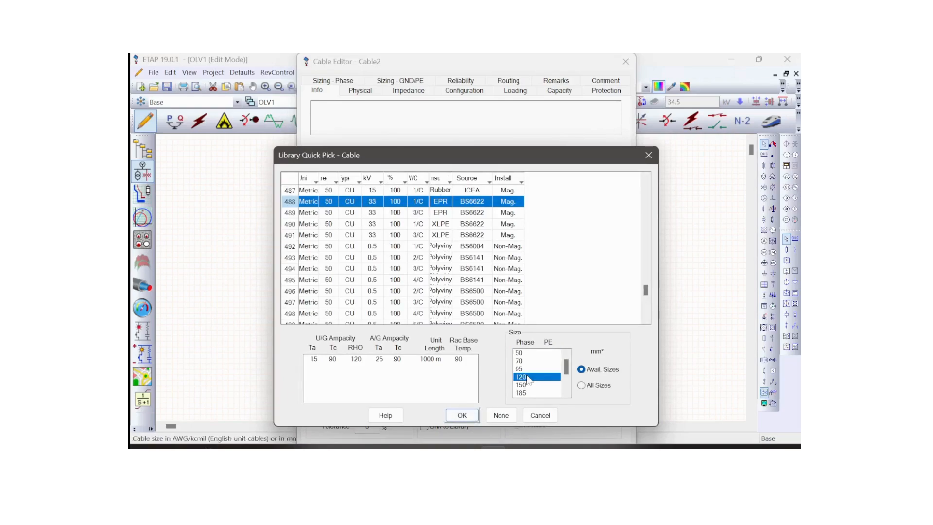
{"action": "left_click", "coordinate": [469, 417]}
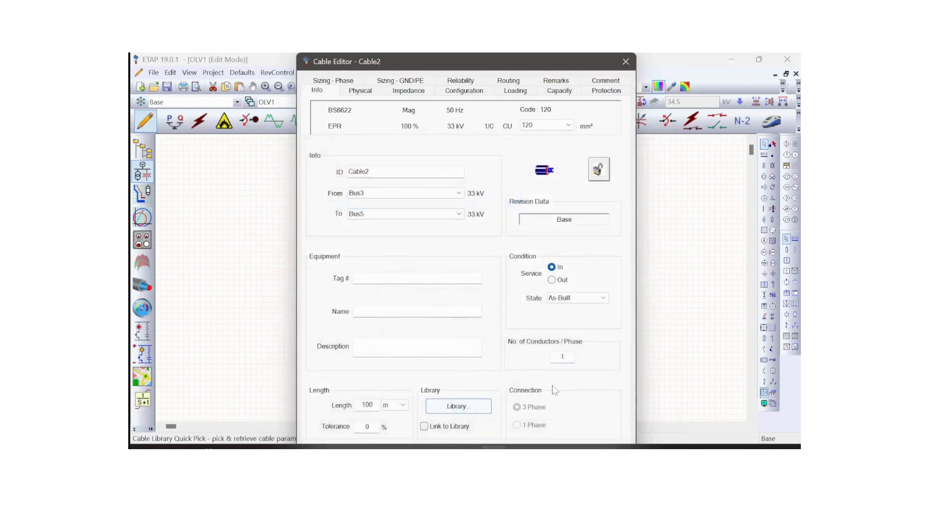
{"action": "key", "text": "Return"}
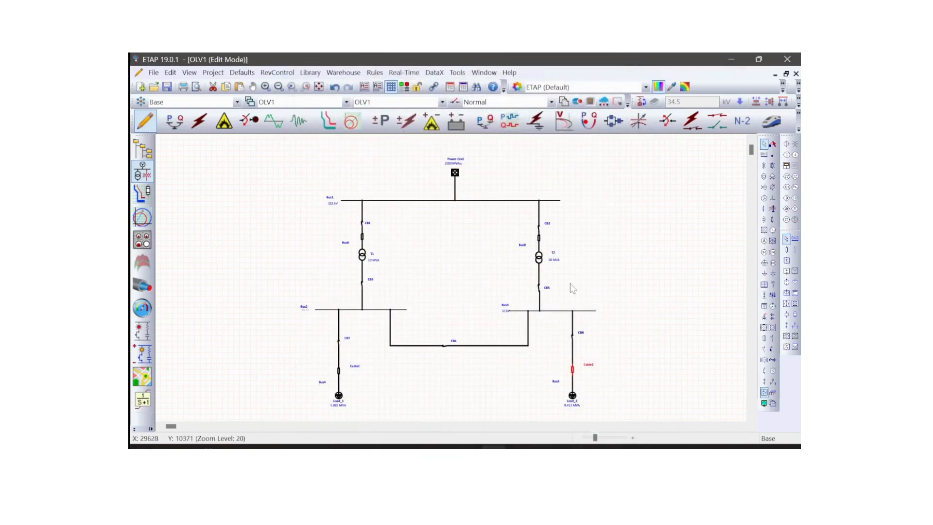
{"action": "left_click", "coordinate": [473, 409]}
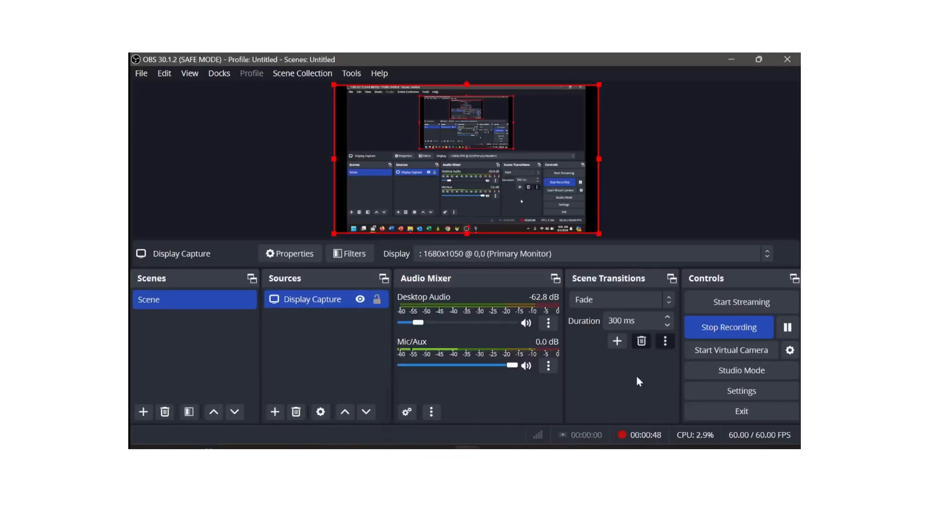
{"action": "left_click", "coordinate": [722, 322]}
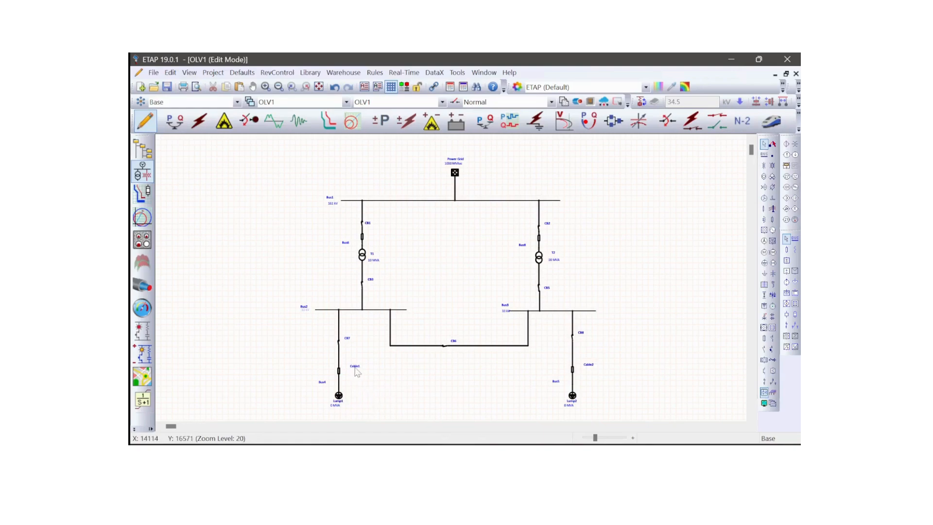
- Rename the lumped load on Bus4 as Load_1
{"action": "left_click", "coordinate": [340, 396]}
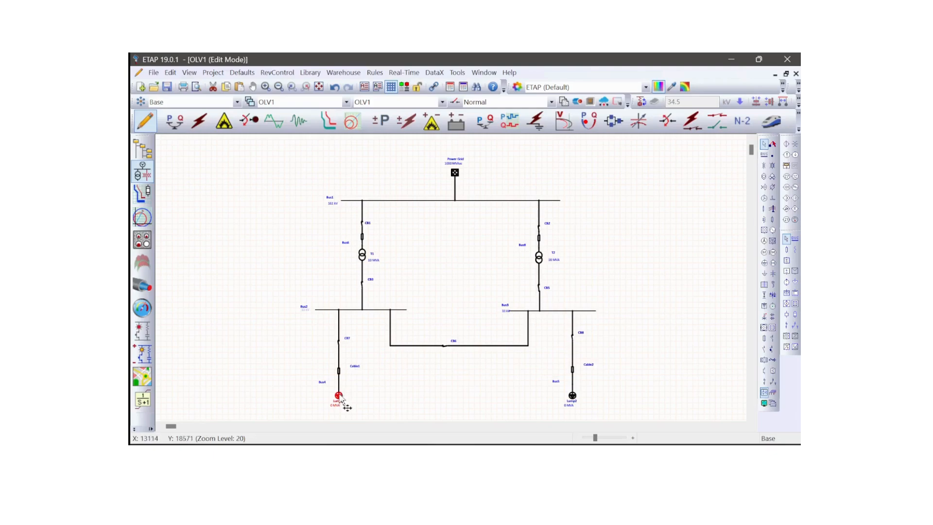
{"action": "double_click", "coordinate": [340, 396]}
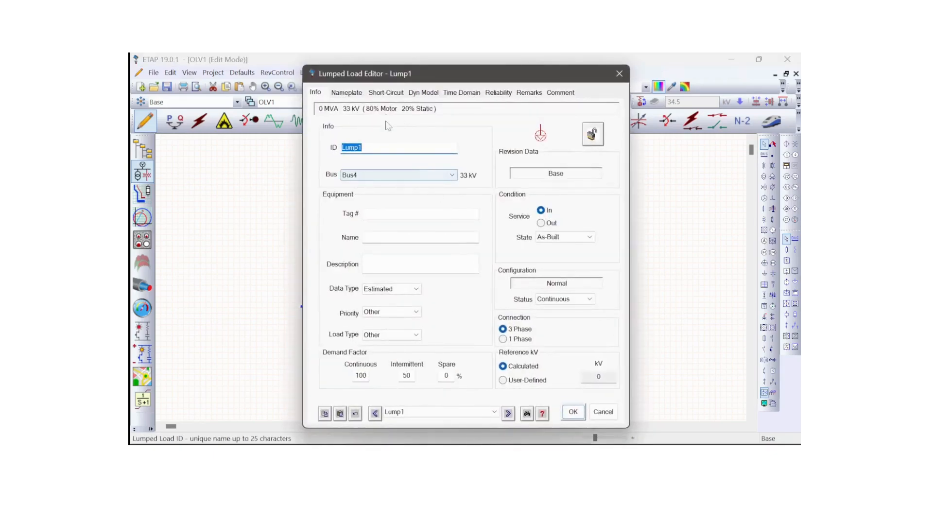
{"action": "type", "text": "Load_1"}
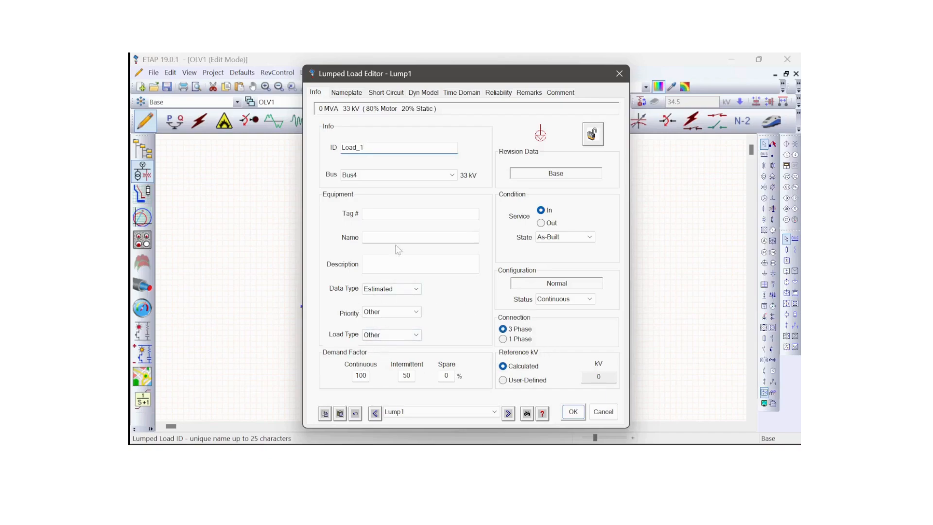
- Rate Load_1 at 5 MW with an 85% power factor using the power calculator, and save the load data
{"action": "left_click", "coordinate": [347, 94]}
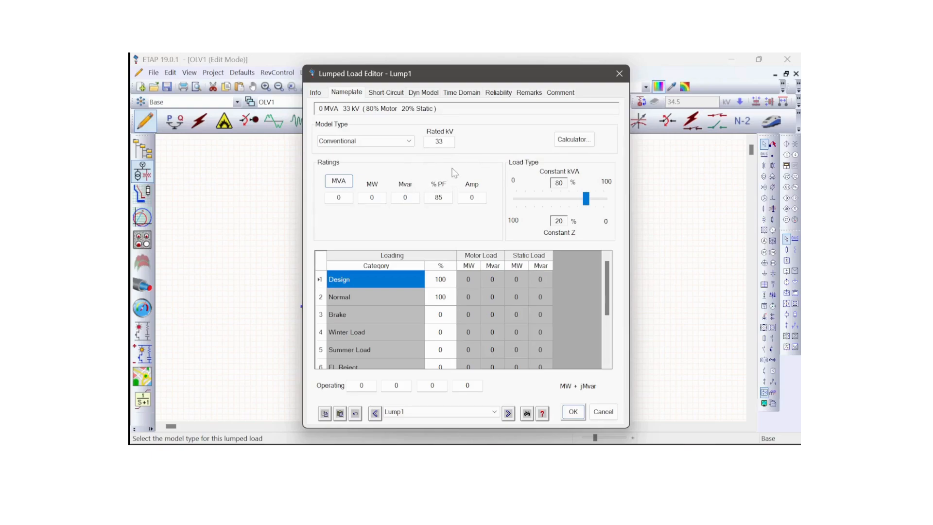
{"action": "left_click", "coordinate": [576, 141]}
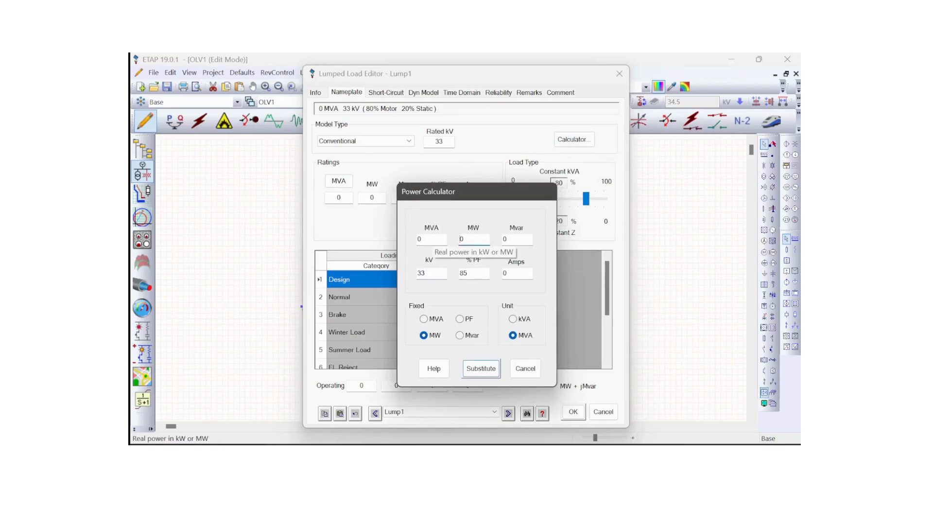
{"action": "double_click", "coordinate": [462, 238]}
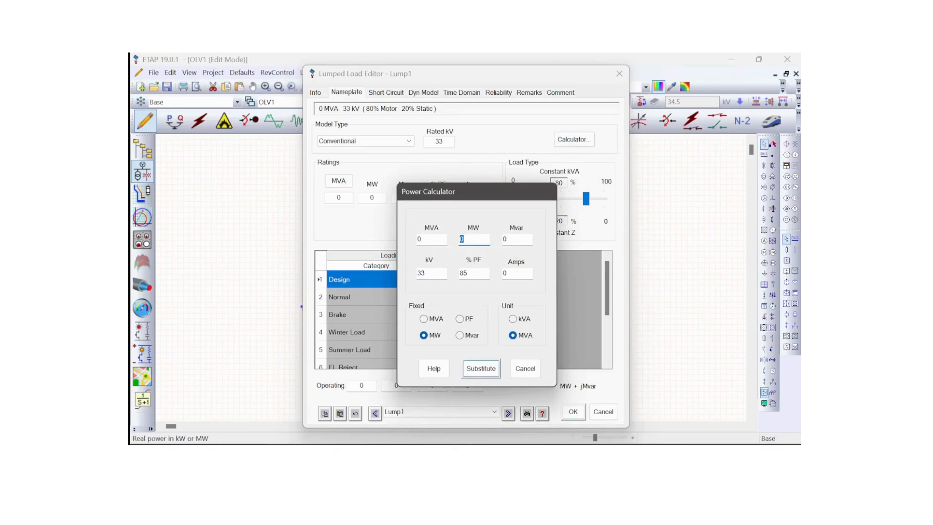
{"action": "type", "text": "5"}
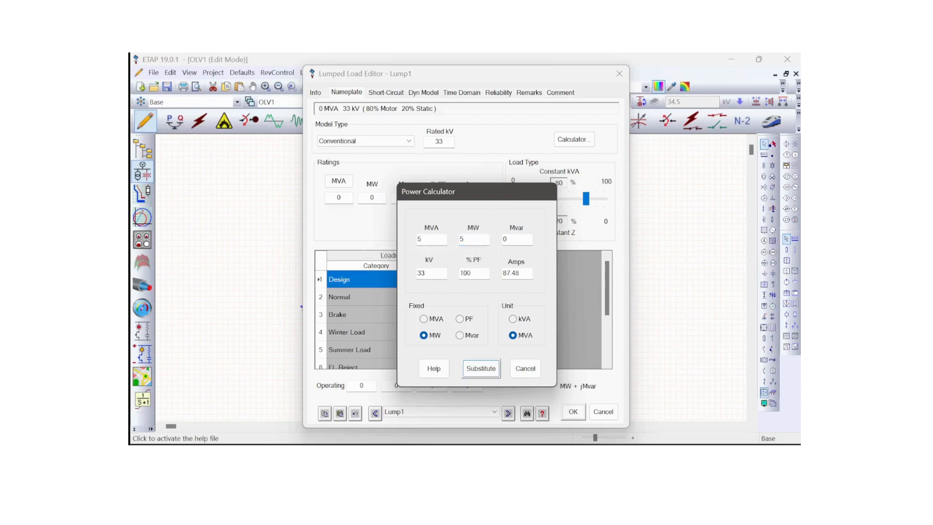
{"action": "double_click", "coordinate": [466, 273]}
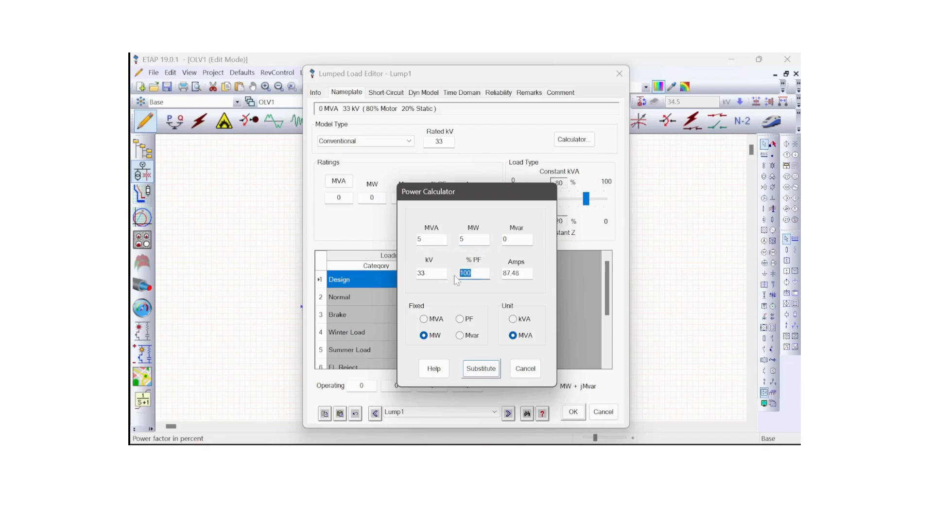
{"action": "type", "text": "85"}
{"action": "key", "text": "Tab"}
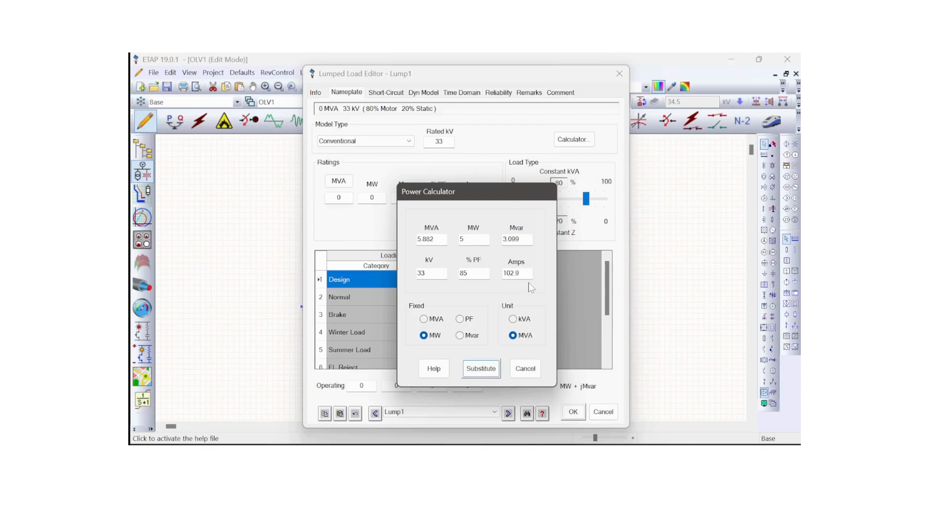
{"action": "left_click", "coordinate": [481, 368]}
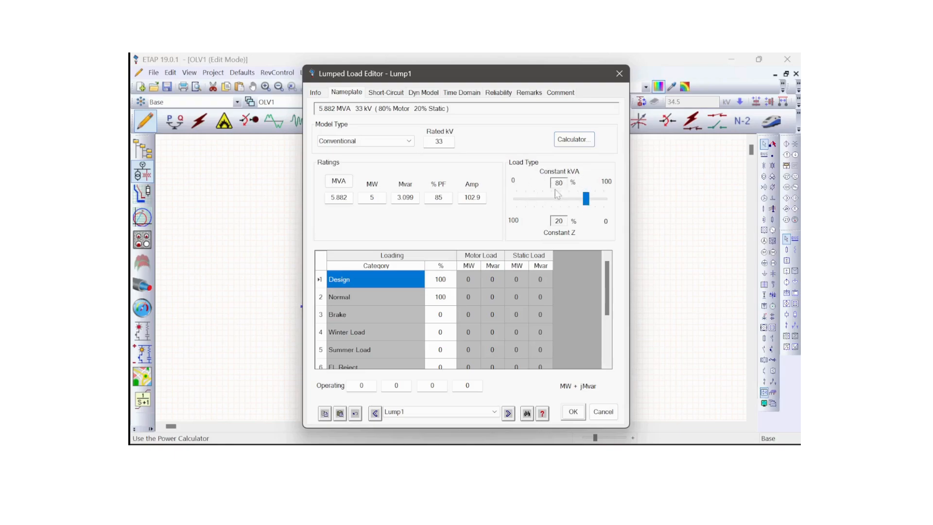
{"action": "left_click", "coordinate": [573, 412]}
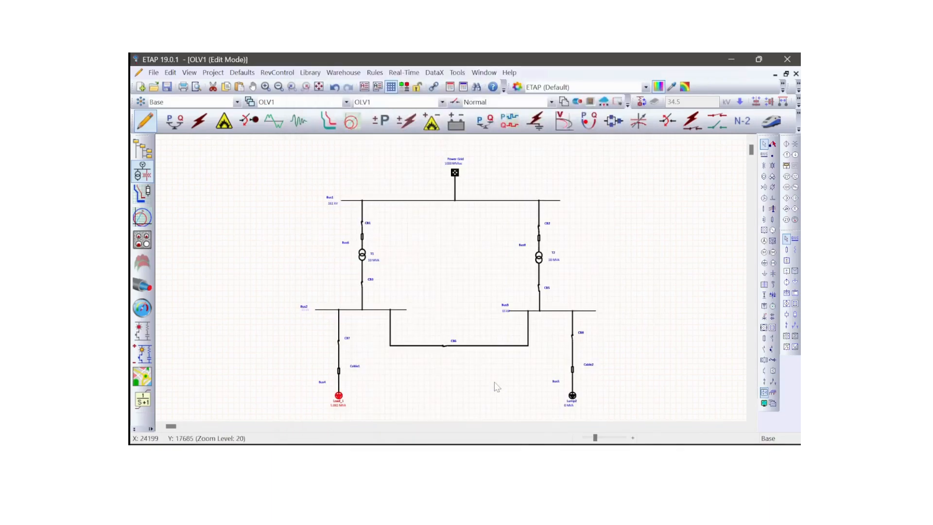
- Rename the lumped load on Bus5 as Load_2 and rate it at 8 MW with an 85% power factor using the power calculator
{"action": "double_click", "coordinate": [569, 396]}
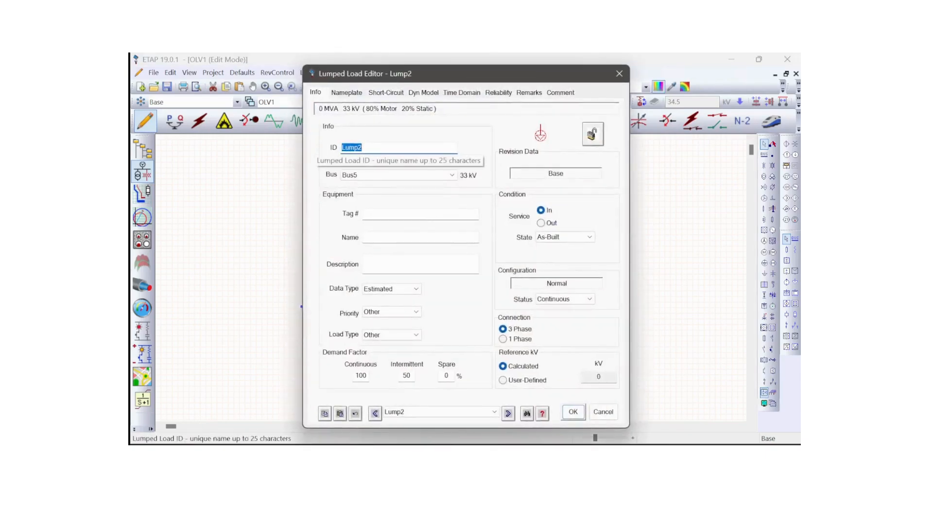
{"action": "type", "text": "Load_2"}
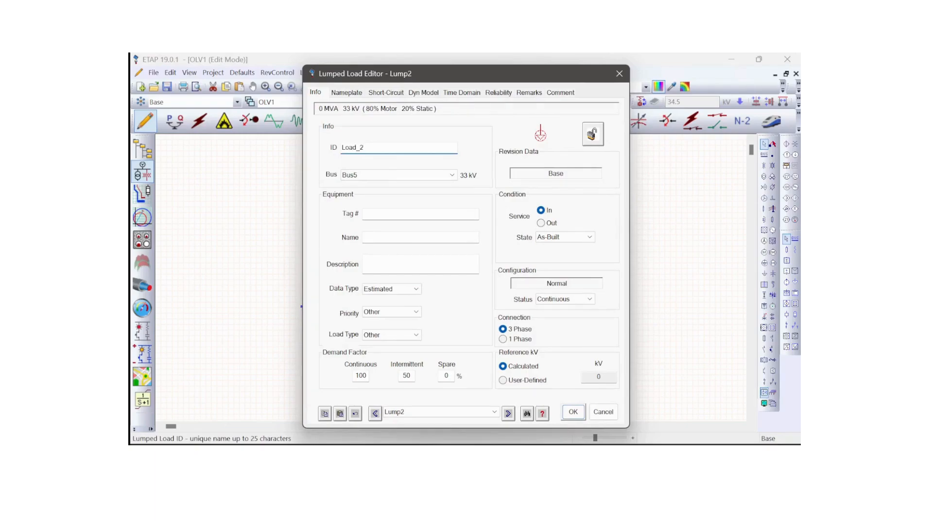
{"action": "left_click", "coordinate": [346, 93]}
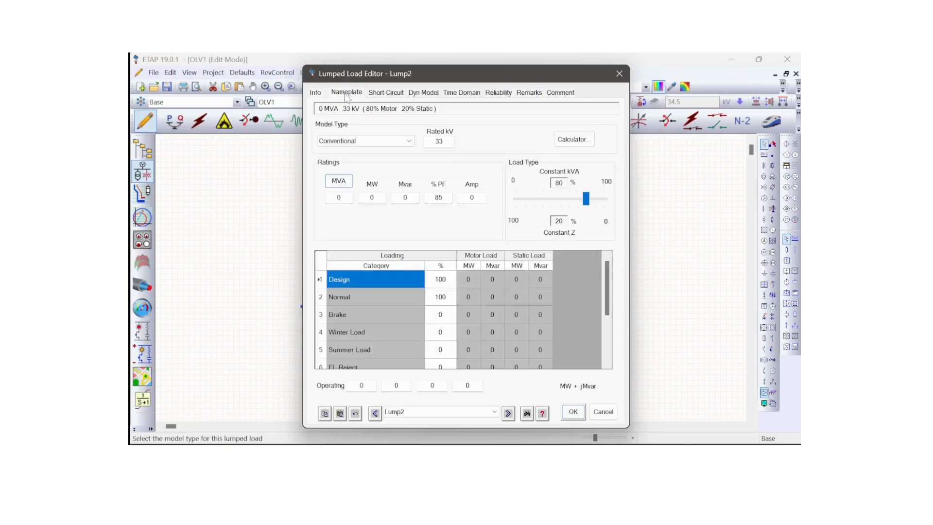
{"action": "left_click", "coordinate": [576, 140]}
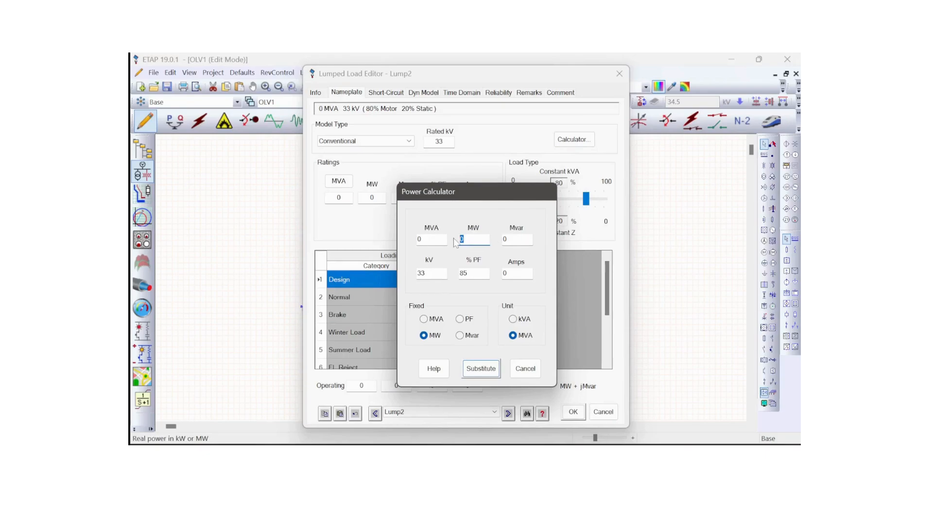
{"action": "key", "text": "Tab"}
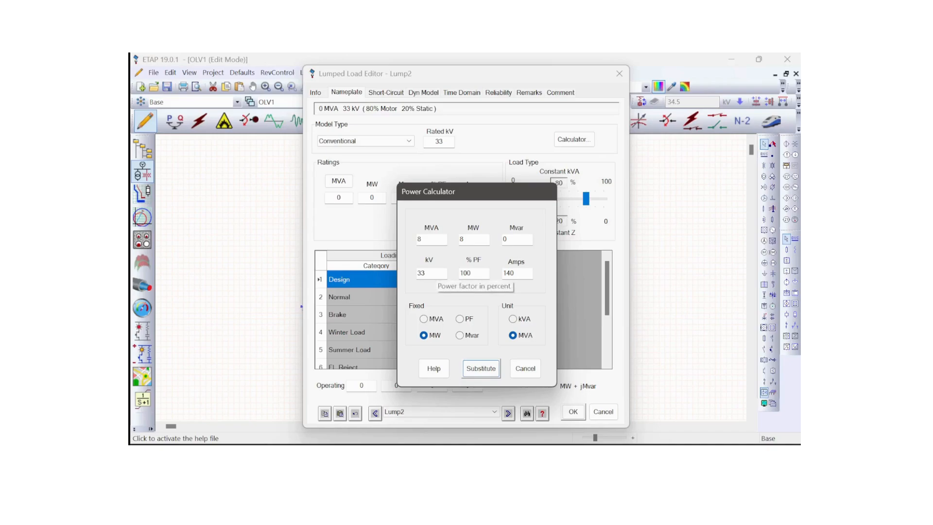
{"action": "key", "text": "Tab"}
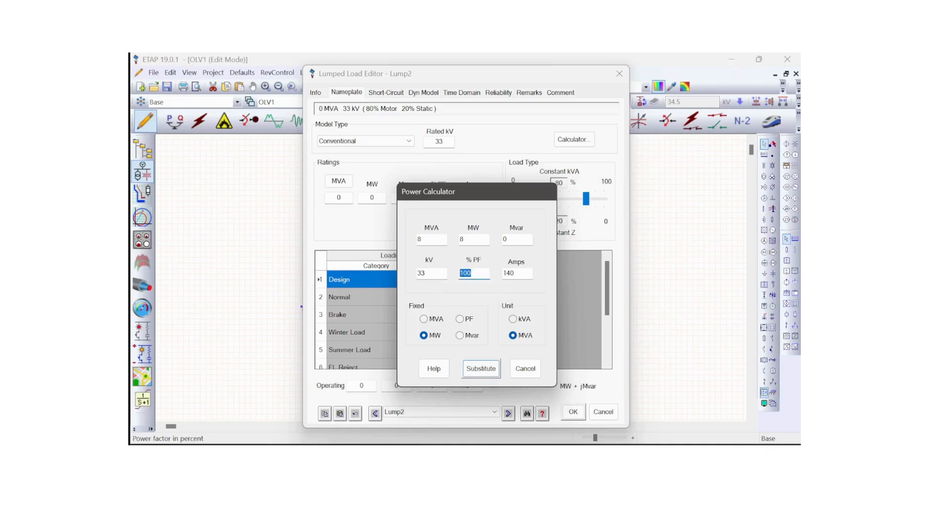
{"action": "type", "text": "85"}
{"action": "key", "text": "Tab"}
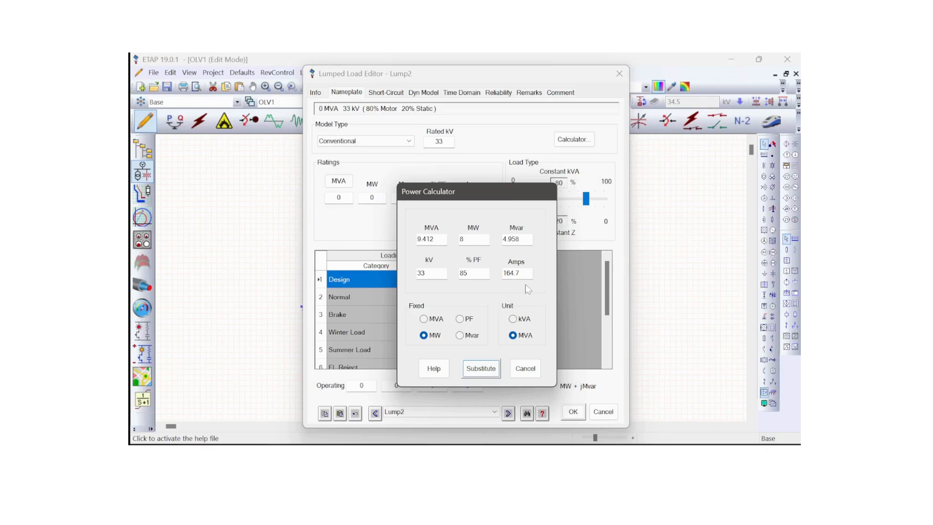
{"action": "left_click", "coordinate": [485, 370]}
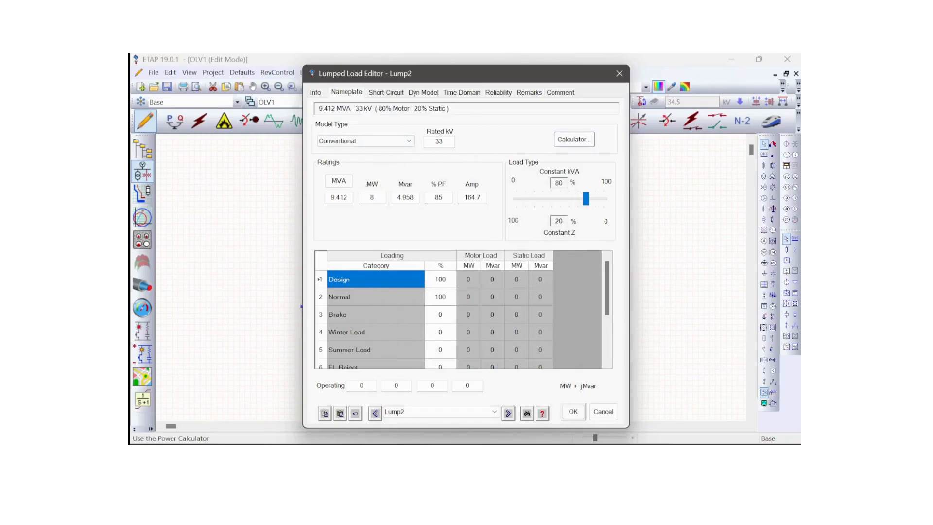
{"action": "left_click", "coordinate": [573, 412]}
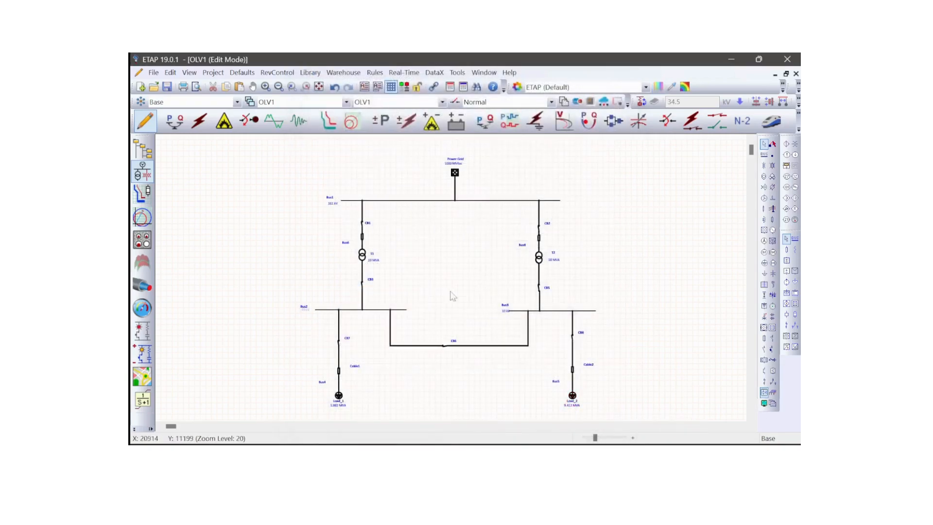